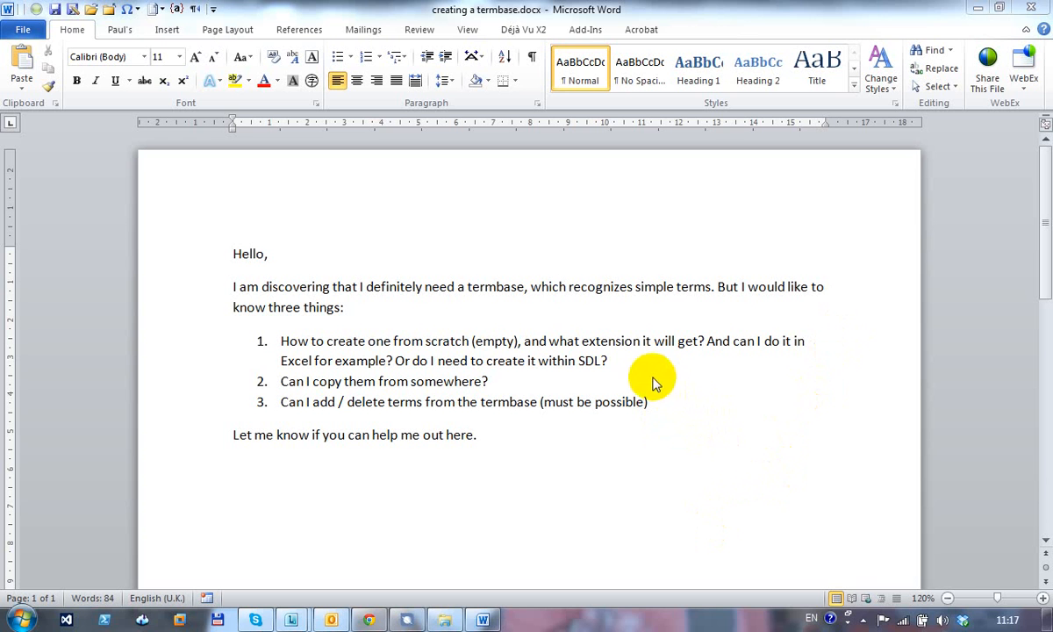
- Close the Word document and copy the path of the folder containing creating a termbase.docx
{"action": "left_click", "coordinate": [1030, 9]}
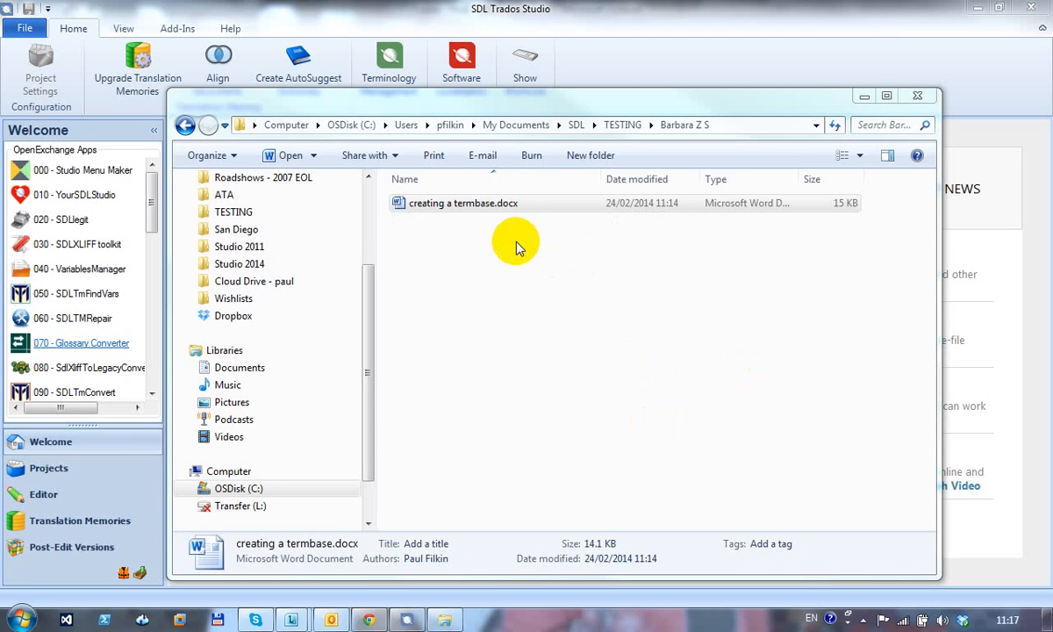
{"action": "left_click", "coordinate": [754, 127]}
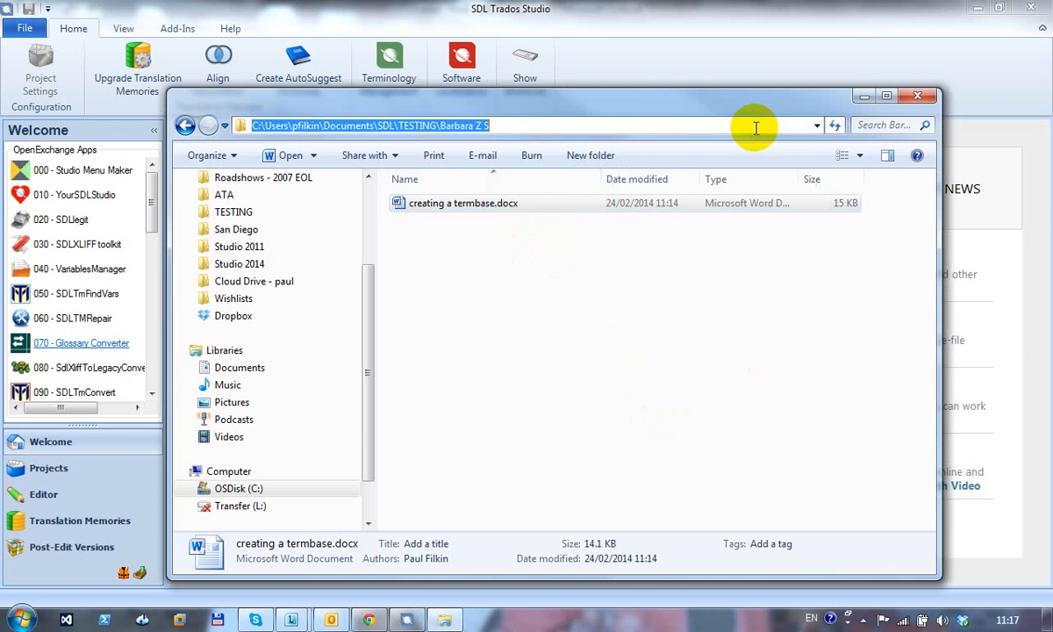
{"action": "key", "text": "Escape"}
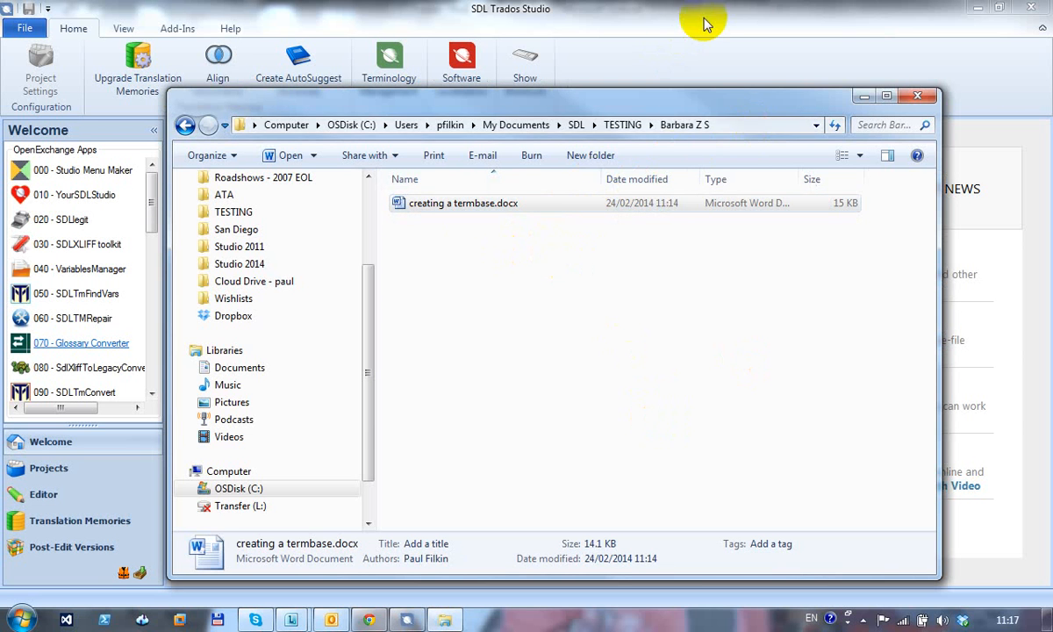
- Switch to SDL Trados Studio and open creating a termbase.docx for single-document translation from English (United States) to French (France)
{"action": "left_click", "coordinate": [662, 23]}
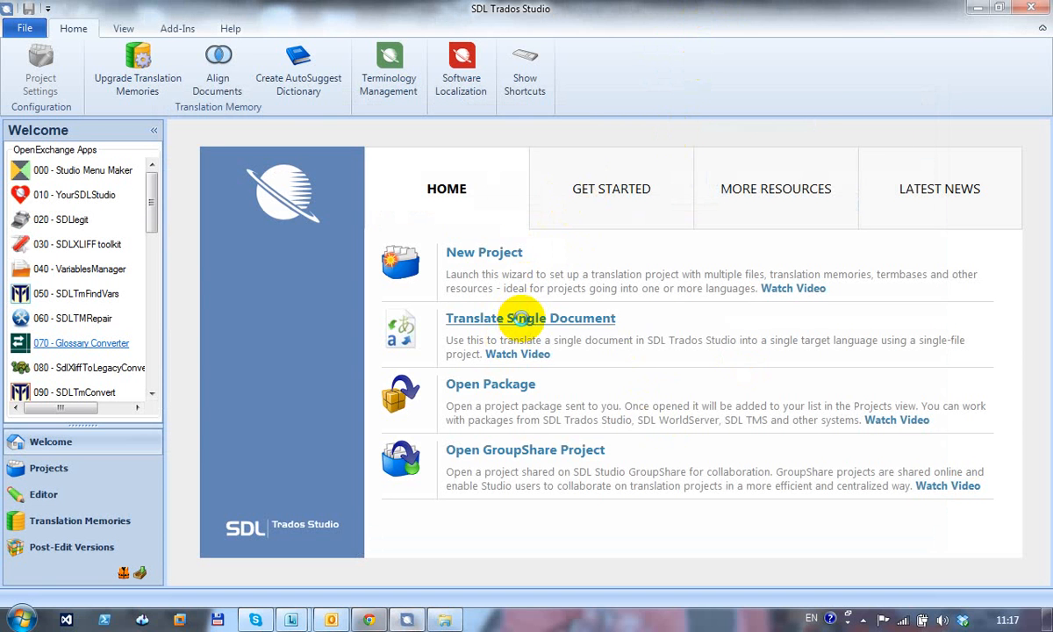
{"action": "left_click", "coordinate": [498, 319]}
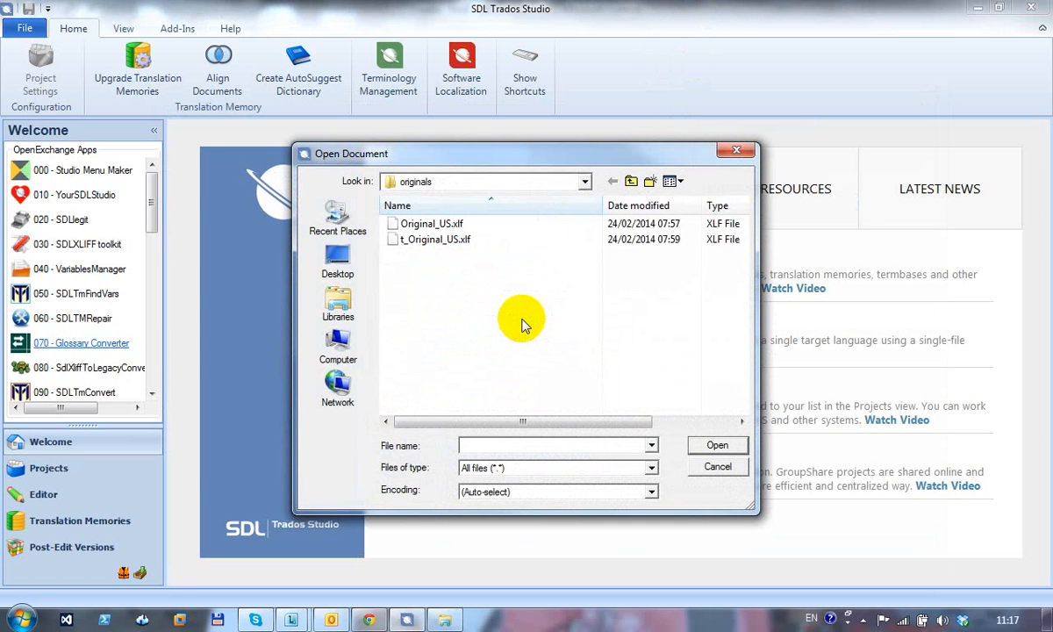
{"action": "type", "text": "Attar\\Documents\\SDL TESTING\\Barbara Z S"}
{"action": "key", "text": "Return"}
{"action": "left_click", "coordinate": [481, 223]}
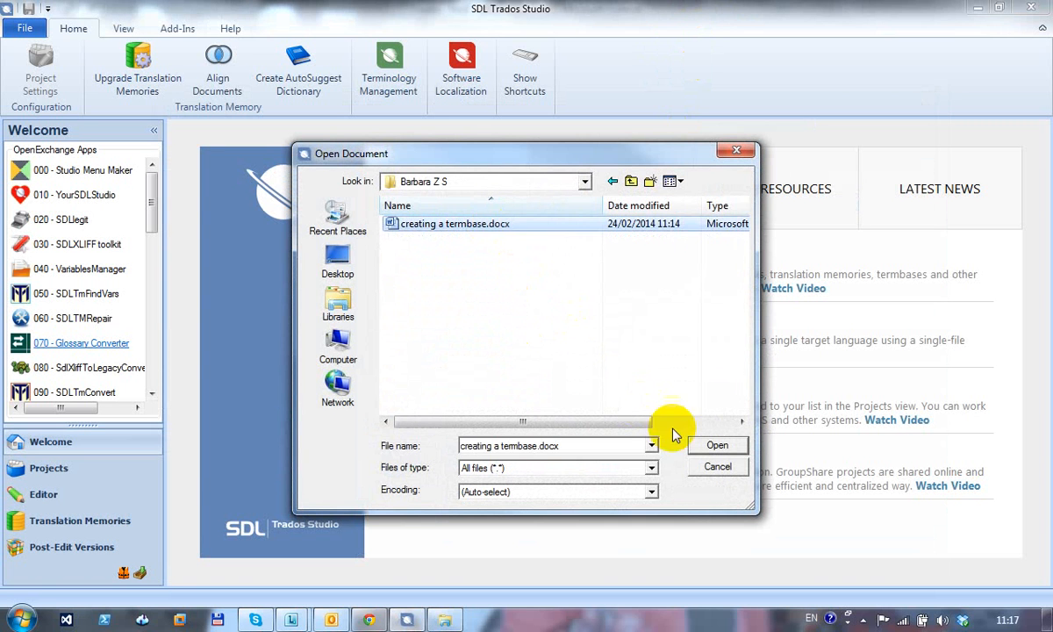
{"action": "left_click", "coordinate": [716, 446]}
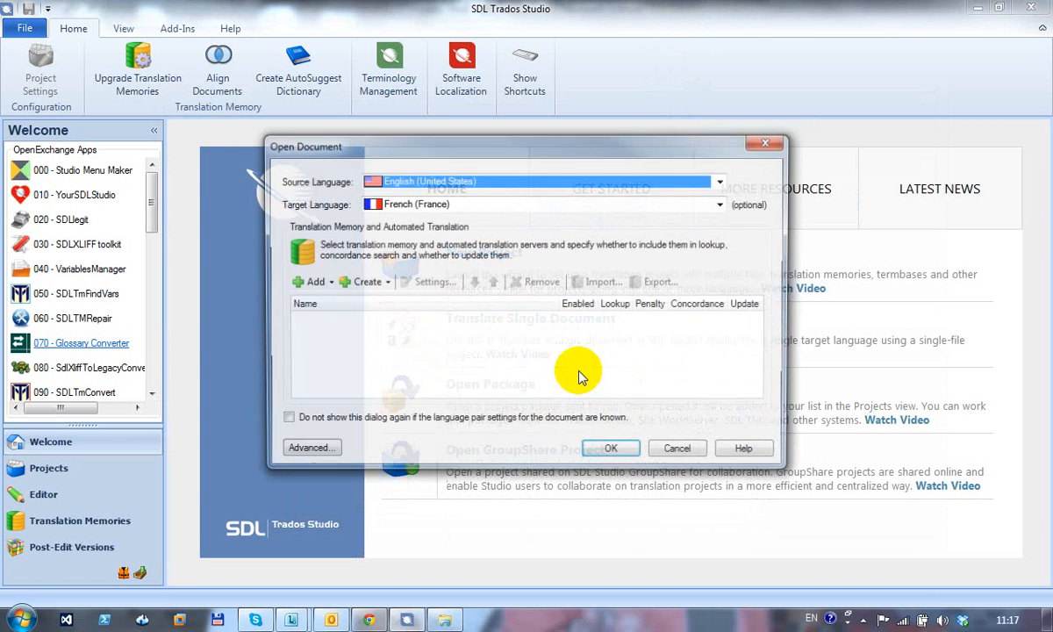
{"action": "left_click", "coordinate": [612, 452]}
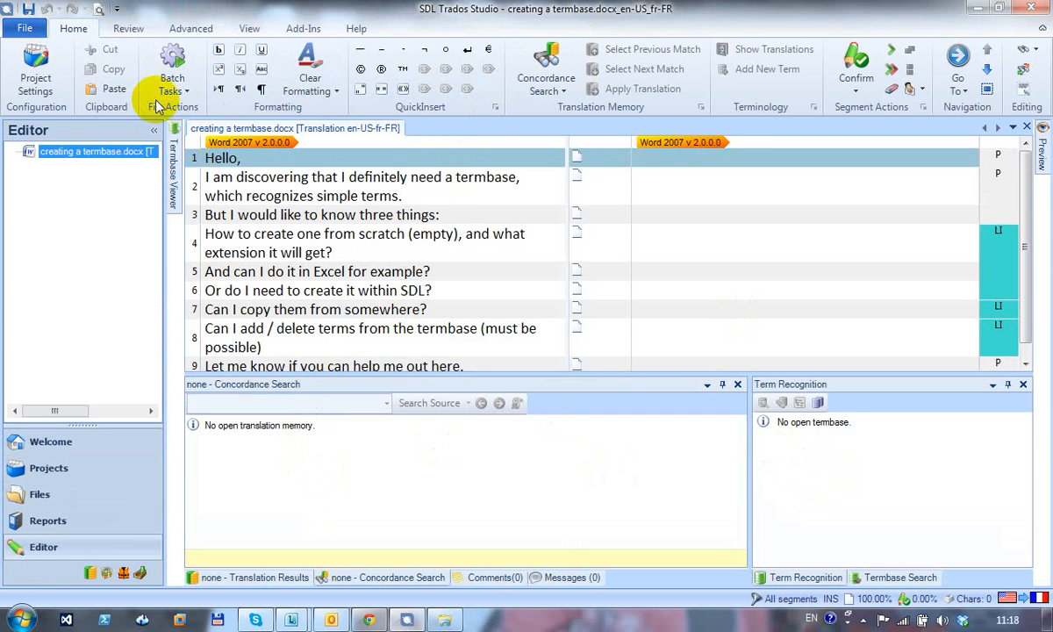
- Add SDL BeGlobal Community as a translation provider for all language pairs in the project settings, agreeing to connect
{"action": "left_click", "coordinate": [36, 81]}
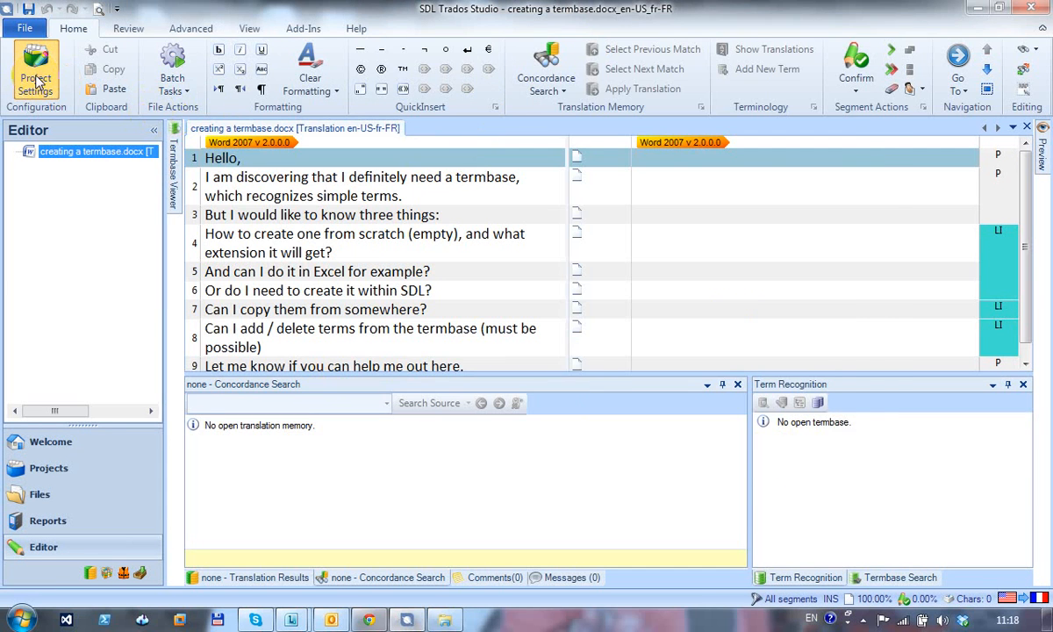
{"action": "left_click", "coordinate": [453, 147]}
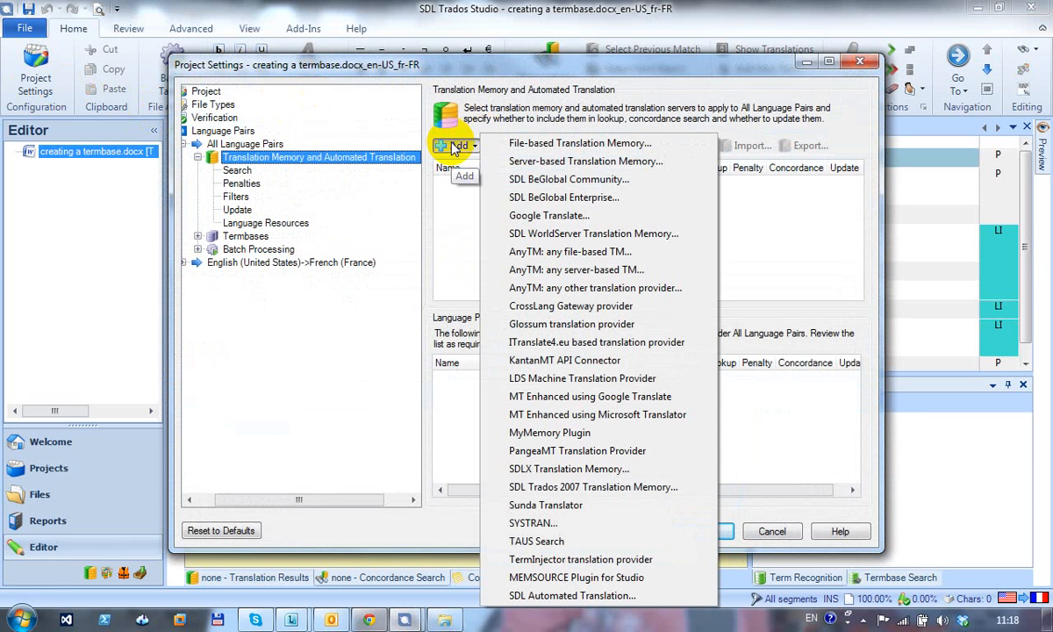
{"action": "left_click", "coordinate": [552, 179]}
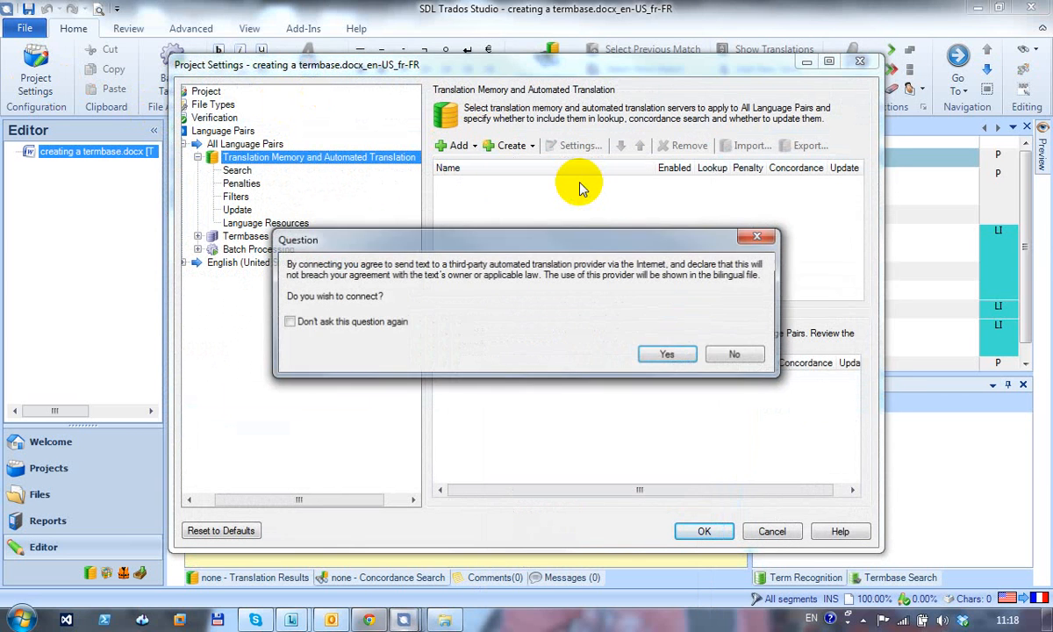
{"action": "left_click", "coordinate": [669, 353]}
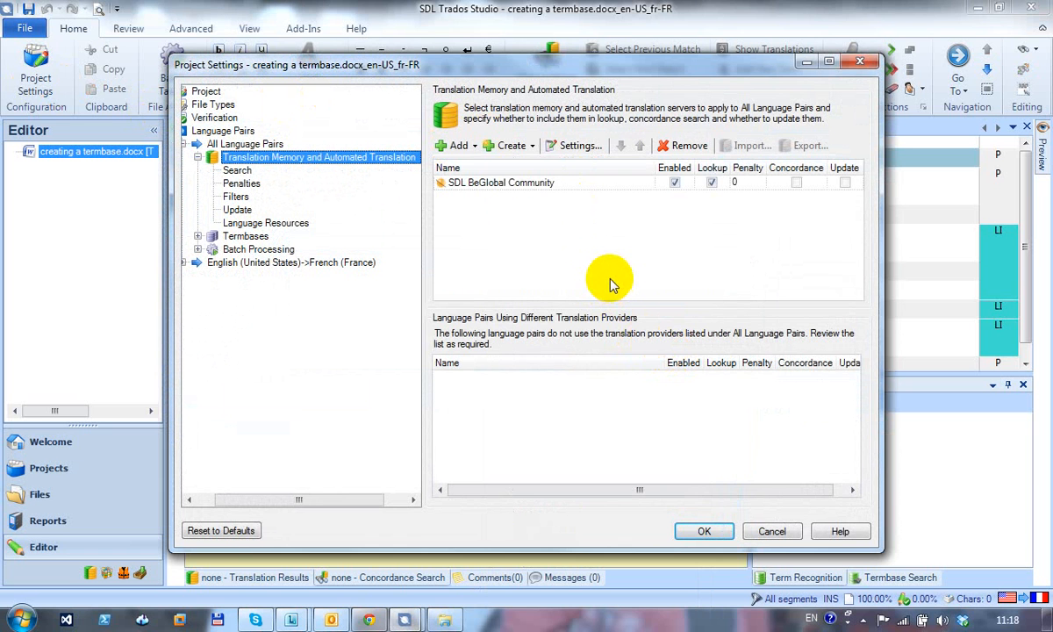
- Create a file-based translation memory named "Glossary test - en-fr" for English (United States) to French (France) and apply the project settings
{"action": "left_click", "coordinate": [526, 147]}
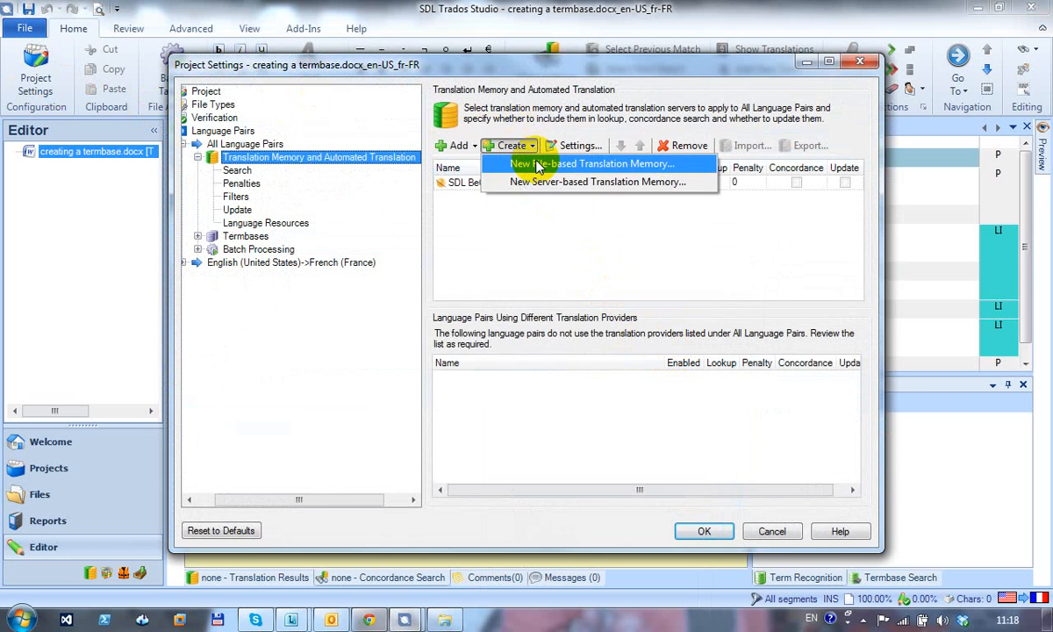
{"action": "left_click", "coordinate": [531, 164]}
{"action": "left_click", "coordinate": [509, 239]}
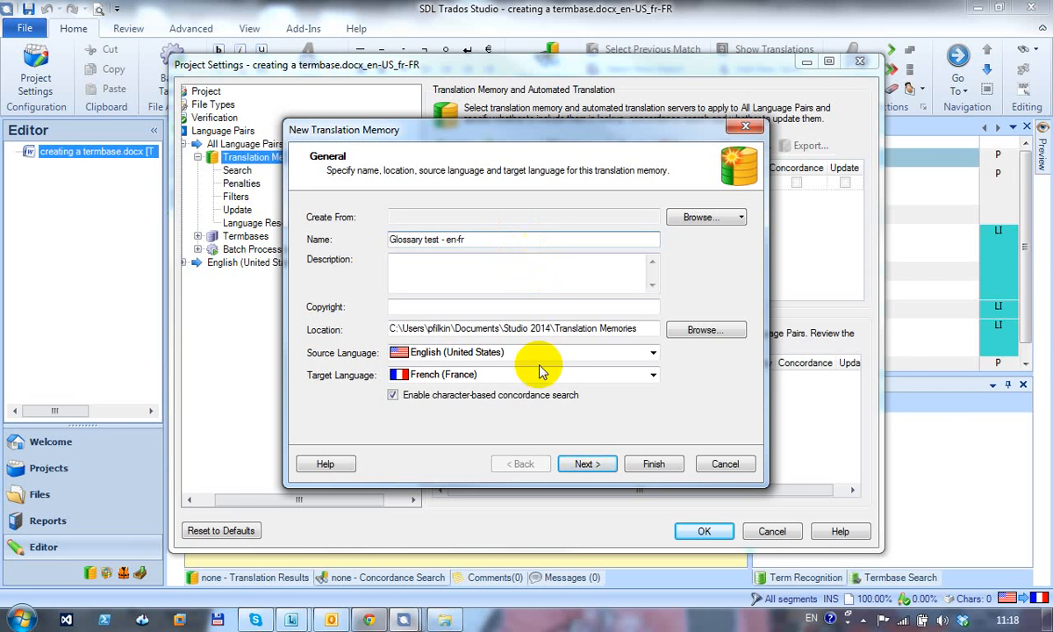
{"action": "left_click", "coordinate": [654, 464]}
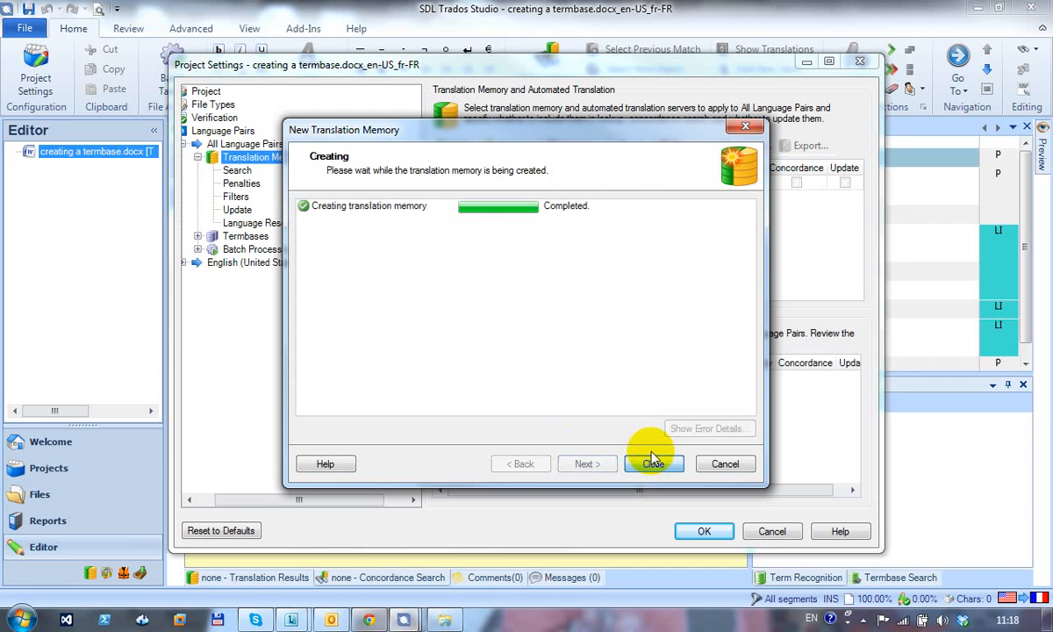
{"action": "left_click", "coordinate": [657, 526]}
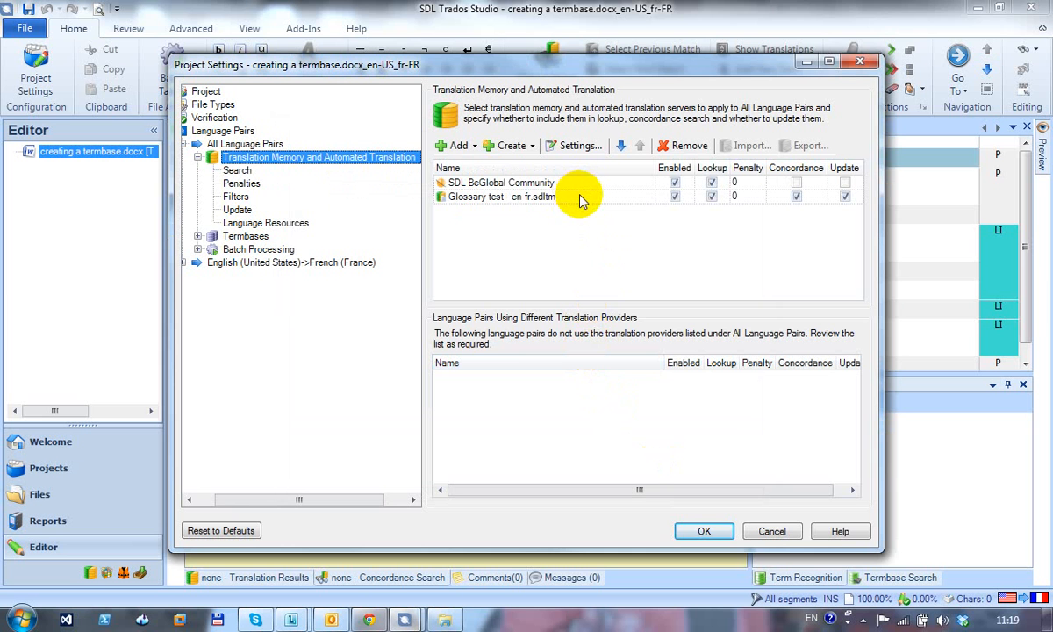
{"action": "left_click", "coordinate": [702, 532]}
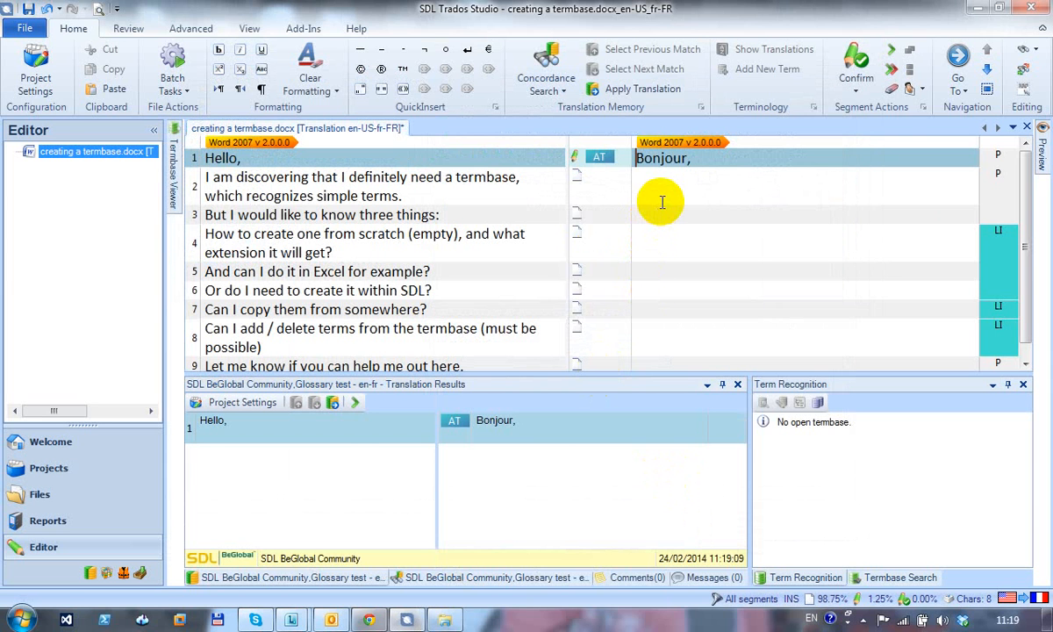
- Confirm the machine translations of all nine segments into the translation memory, from "Hello," to "Let me know if you can help me out here."
{"action": "key", "text": "ctrl+Return"}
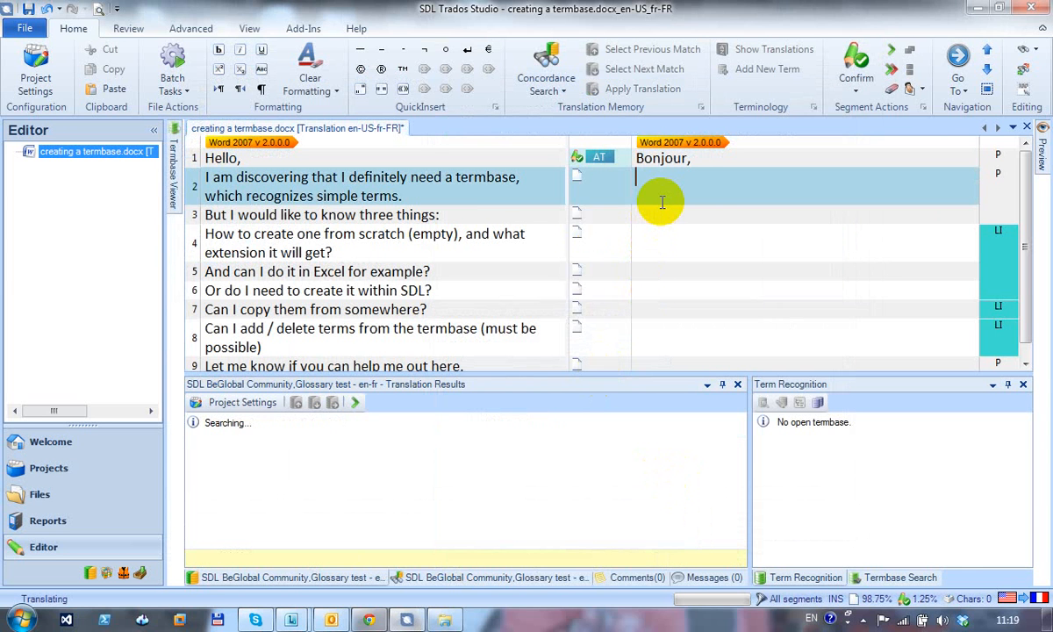
{"action": "key", "text": "ctrl+Return"}
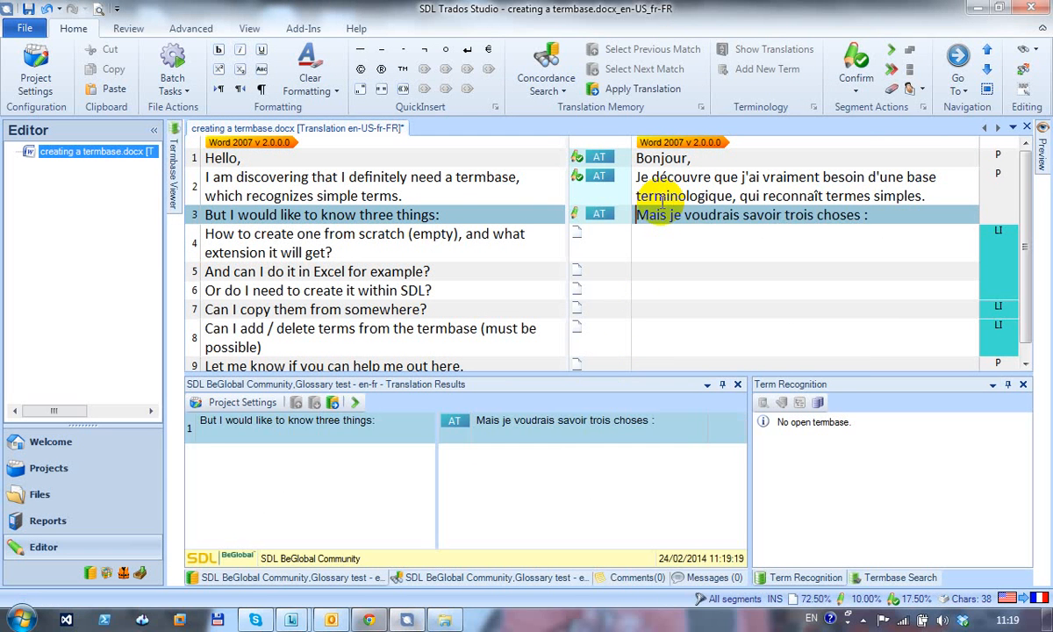
{"action": "key", "text": "ctrl+Return"}
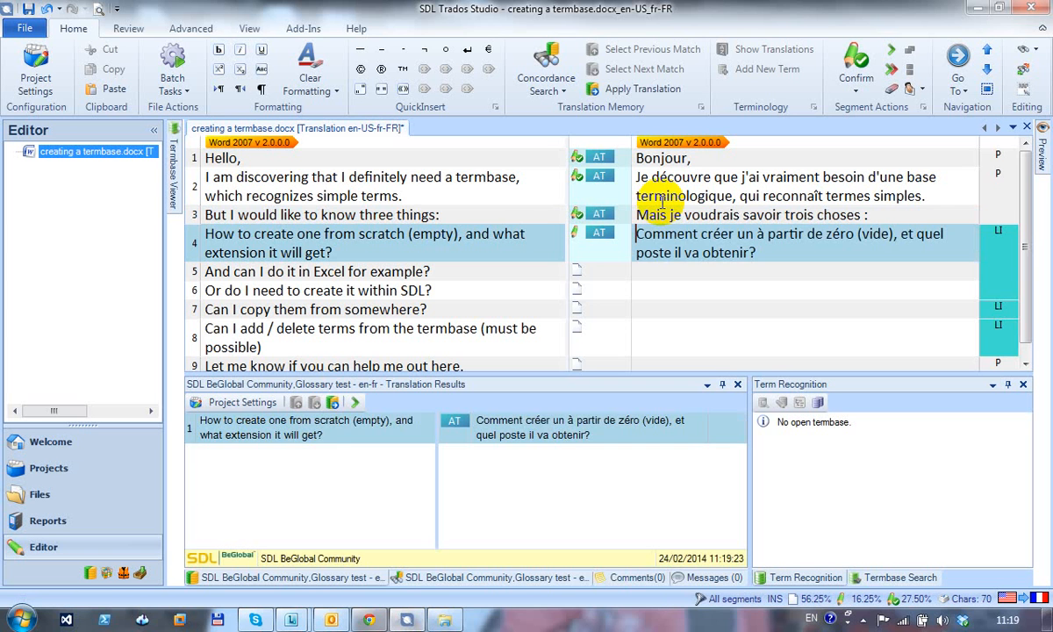
{"action": "key", "text": "ctrl+Return"}
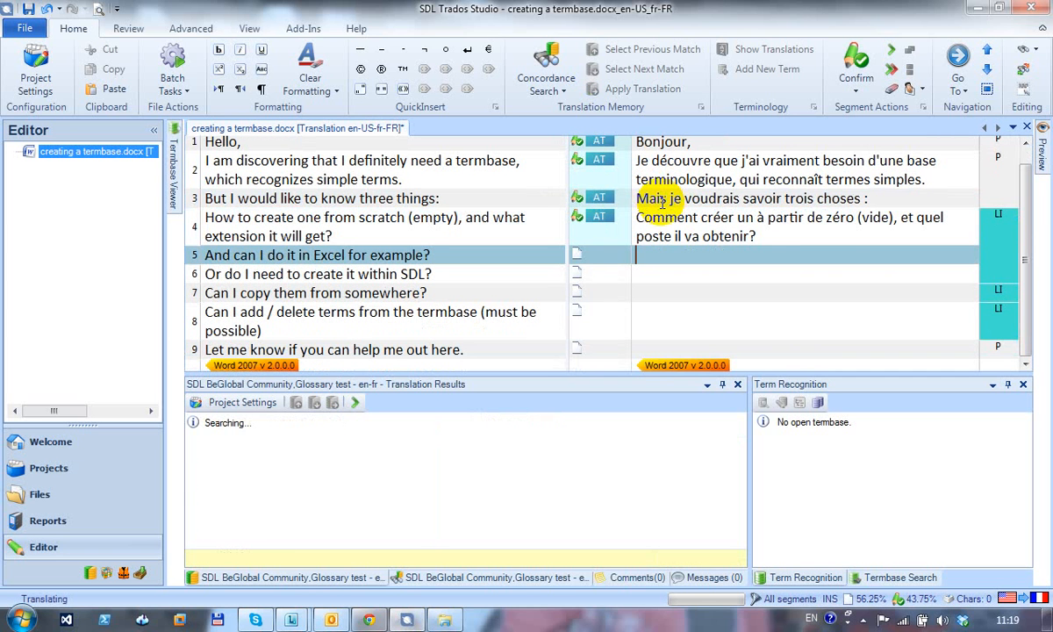
{"action": "key", "text": "ctrl+Return"}
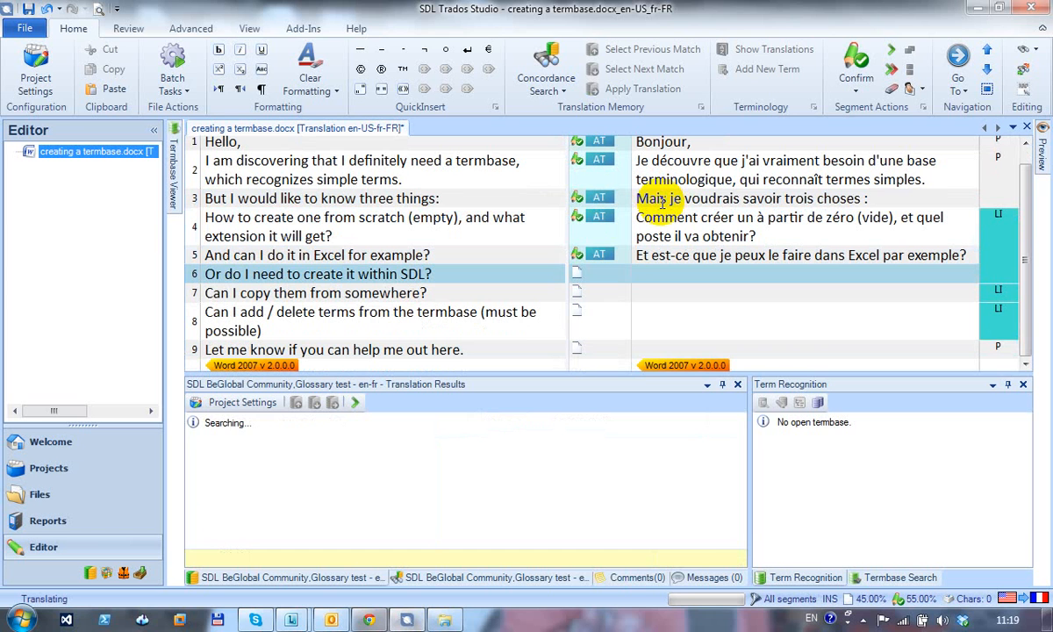
{"action": "key", "text": "ctrl+Return"}
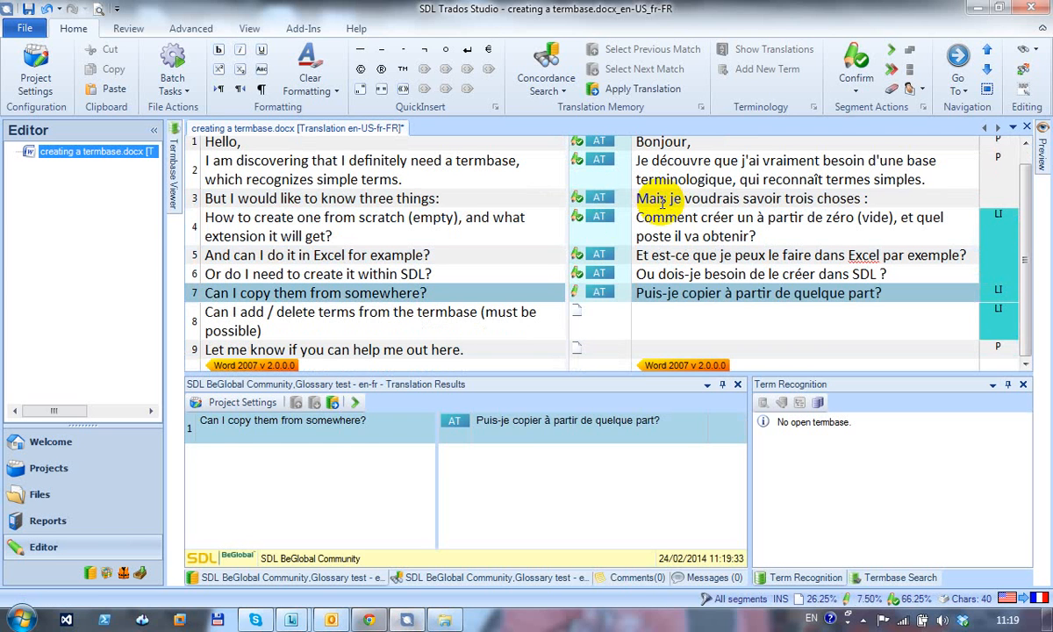
{"action": "key", "text": "ctrl+Return"}
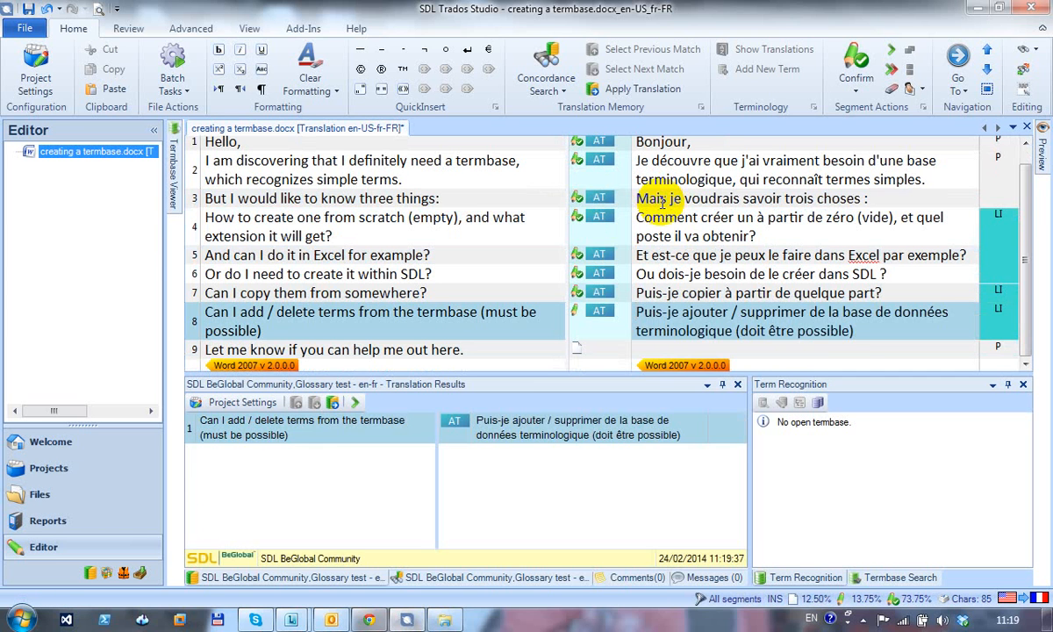
{"action": "key", "text": "ctrl+Return"}
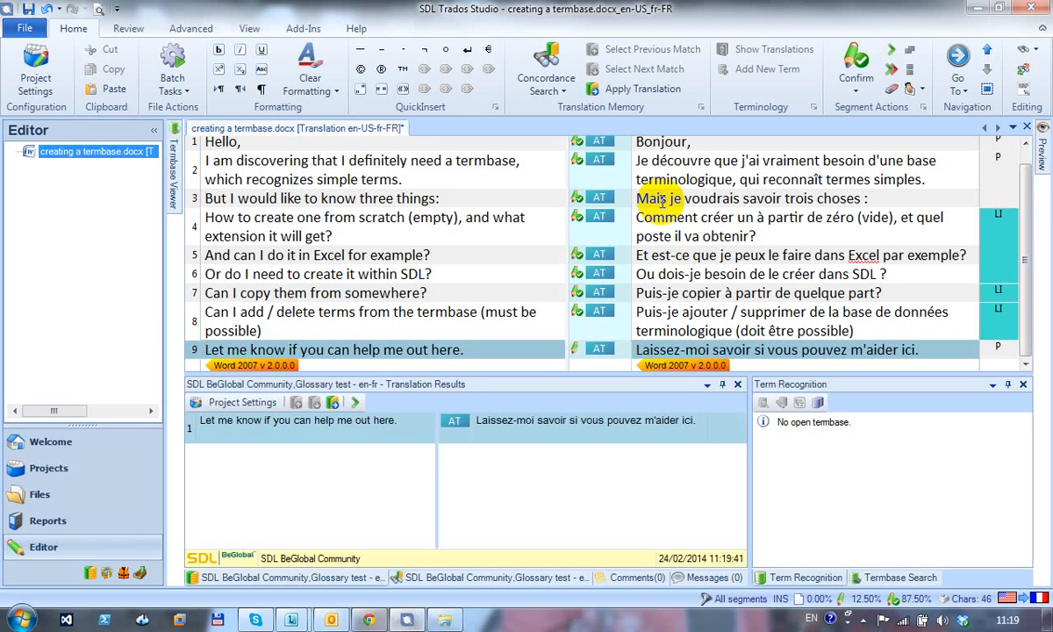
{"action": "key", "text": "ctrl+Return"}
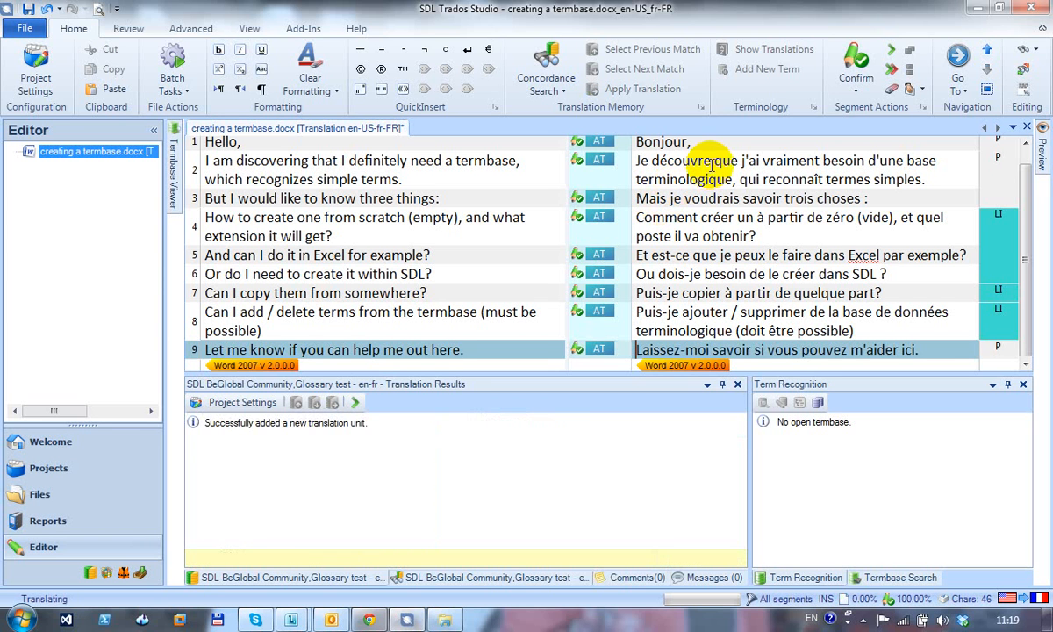
{"action": "left_click", "coordinate": [732, 313]}
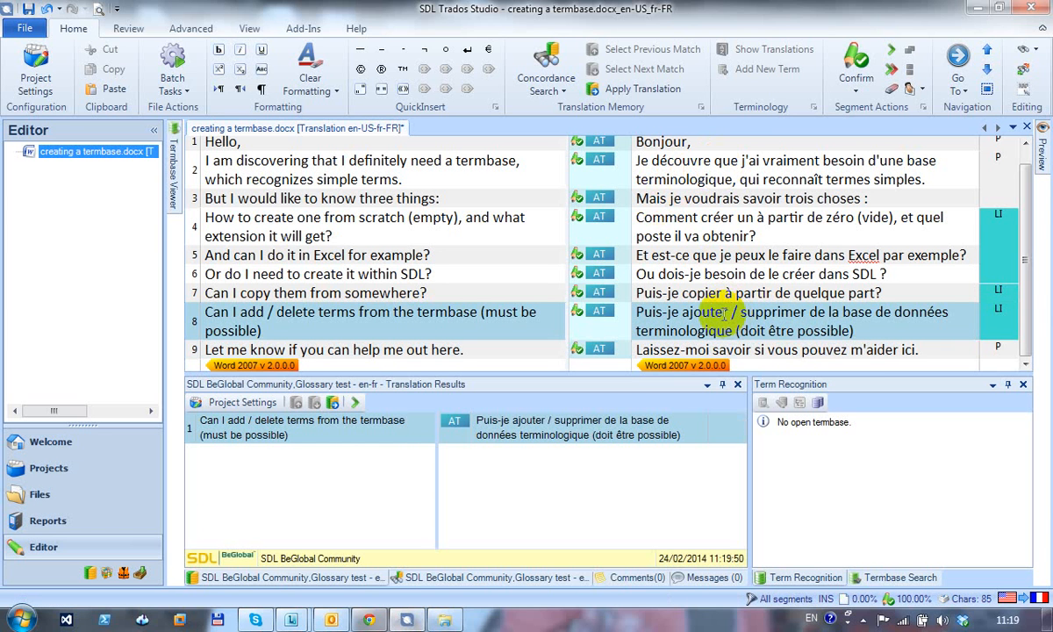
{"action": "scroll", "coordinate": [772, 224], "scroll_direction": "up", "scroll_amount": 1}
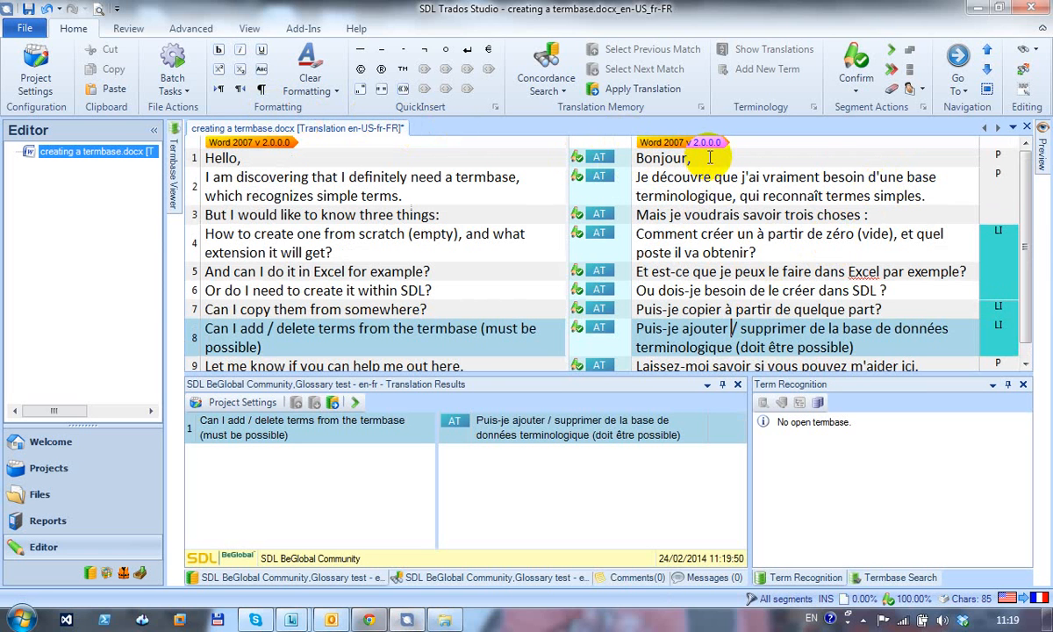
- Remove SDL BeGlobal Community from the project's translation providers and apply the settings
{"action": "left_click", "coordinate": [37, 85]}
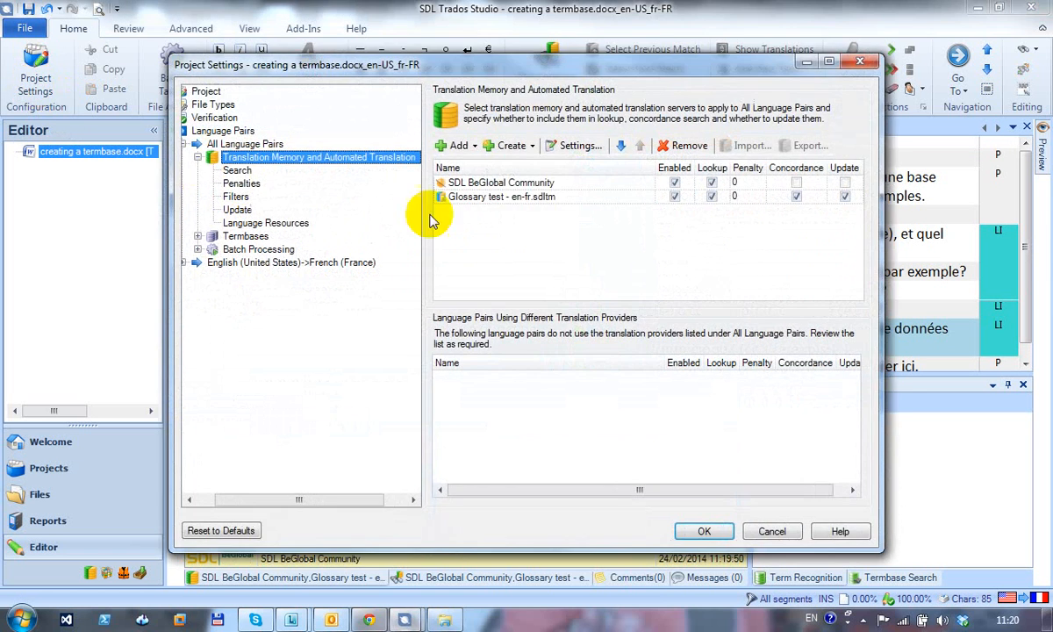
{"action": "left_click", "coordinate": [443, 182]}
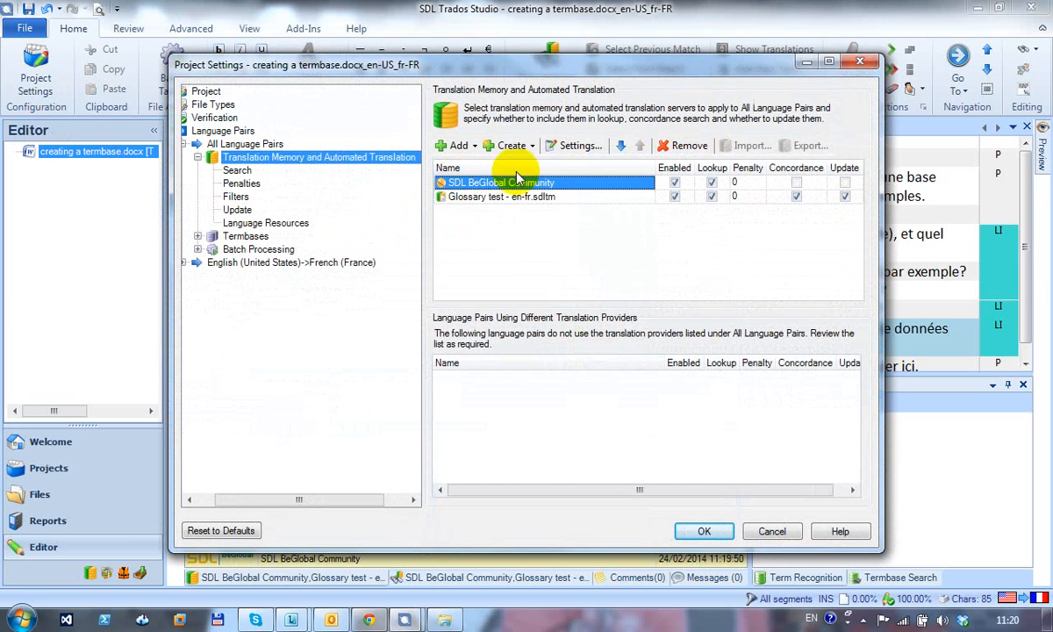
{"action": "left_click", "coordinate": [684, 147]}
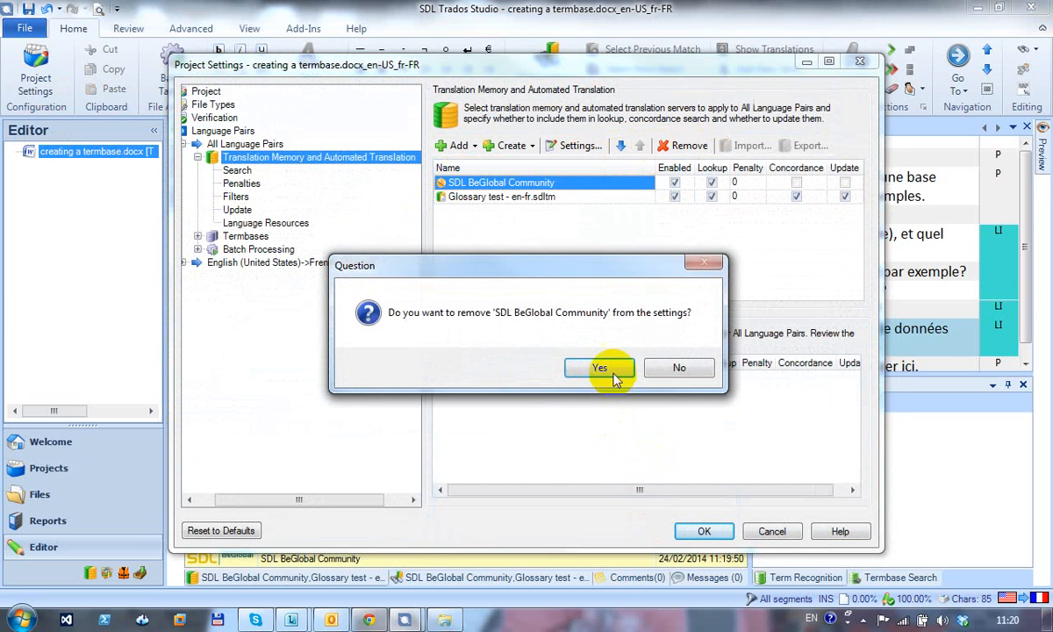
{"action": "left_click", "coordinate": [600, 365]}
{"action": "left_click", "coordinate": [706, 532]}
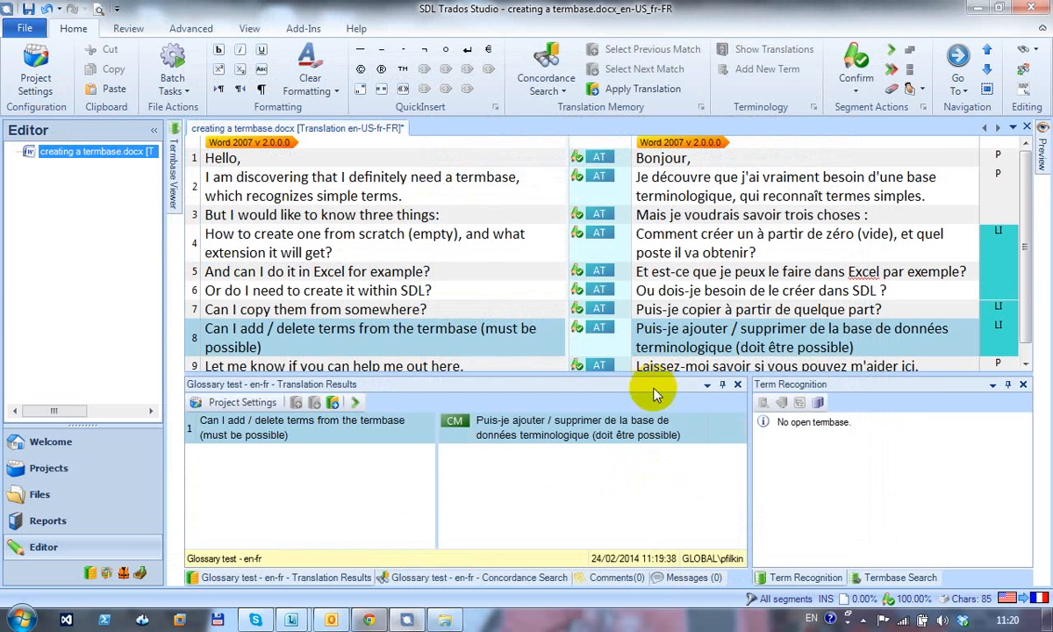
- Check the translation memory match for the first segment and compare it with the segments' match status
{"action": "left_click", "coordinate": [745, 158]}
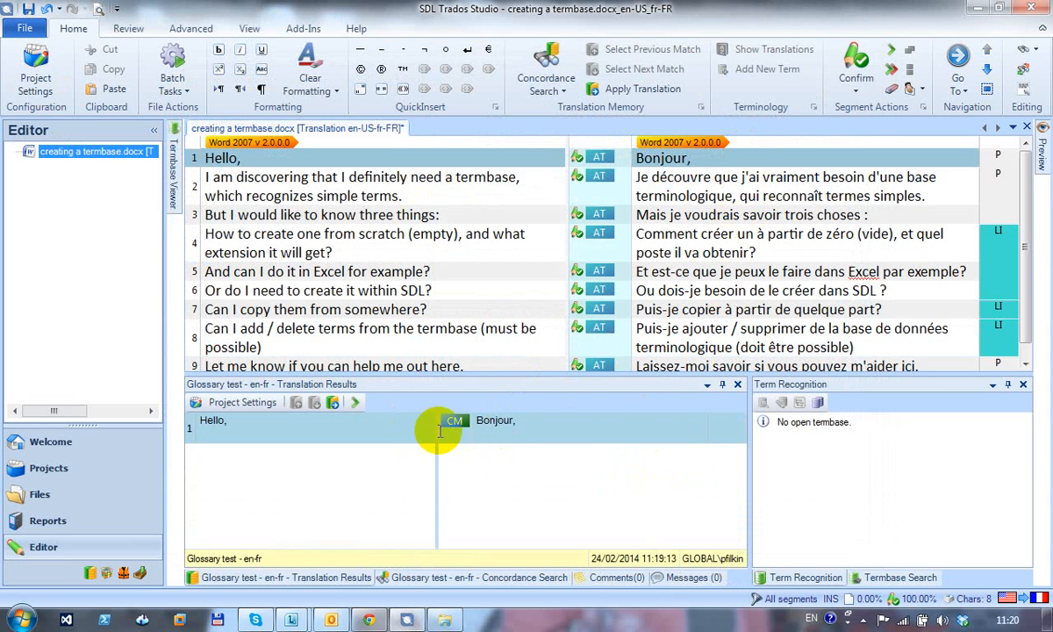
{"action": "mouse_move", "coordinate": [440, 443]}
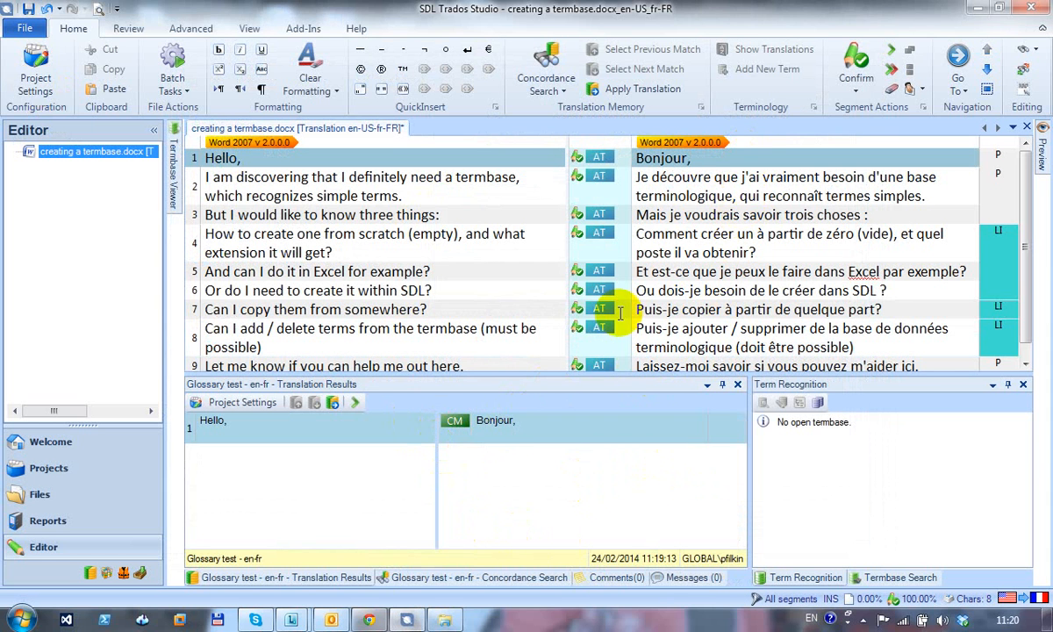
{"action": "mouse_move", "coordinate": [617, 301]}
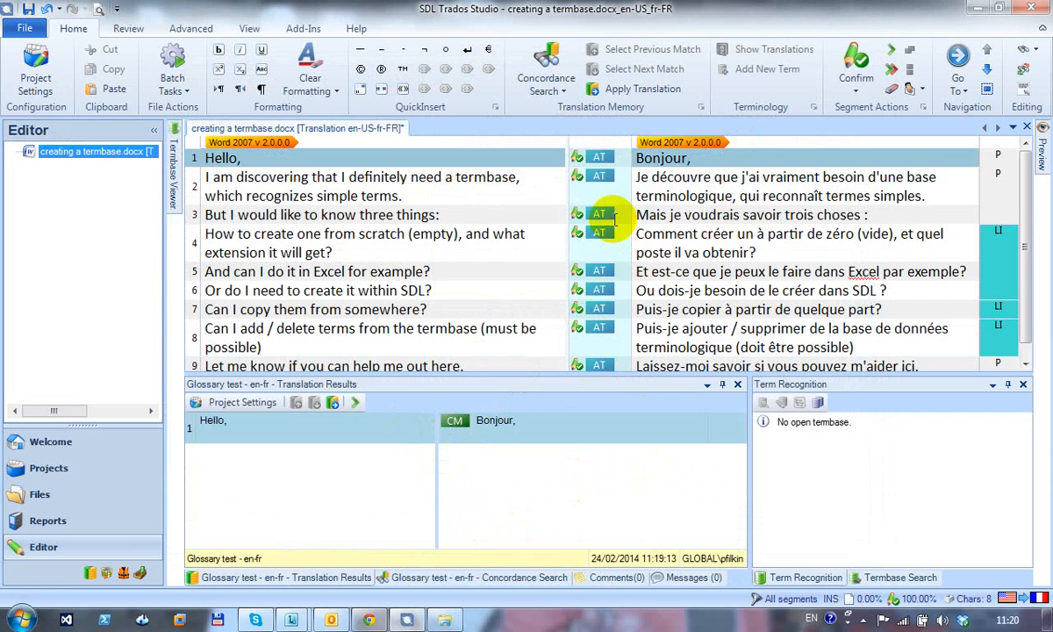
- Switch to the file folder that holds creating a termbase.docx and open a blank workbook in Excel
{"action": "mouse_move", "coordinate": [614, 216]}
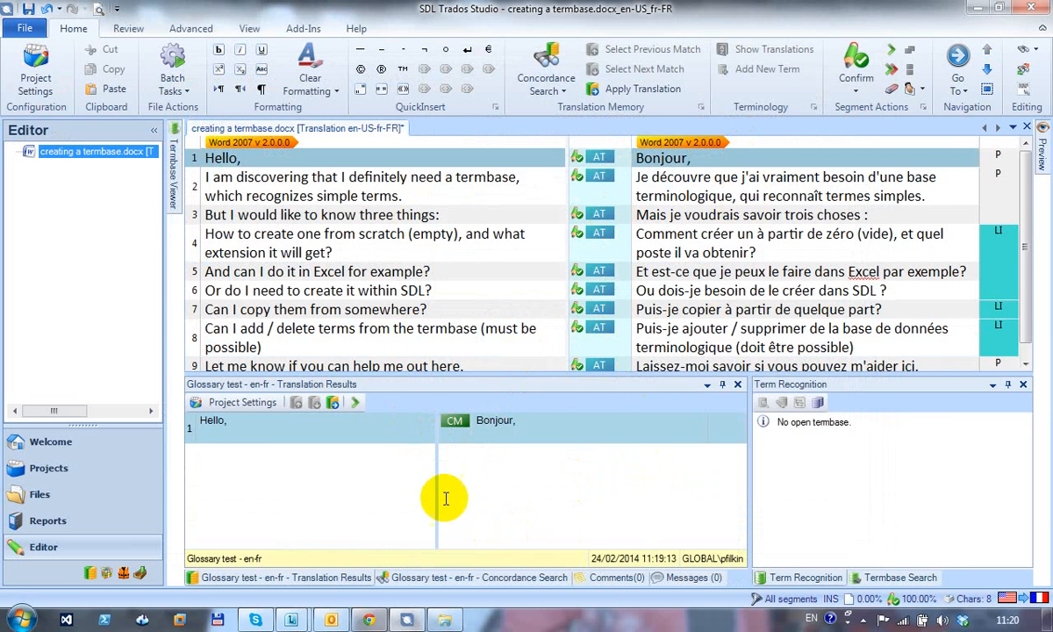
{"action": "left_click", "coordinate": [439, 616]}
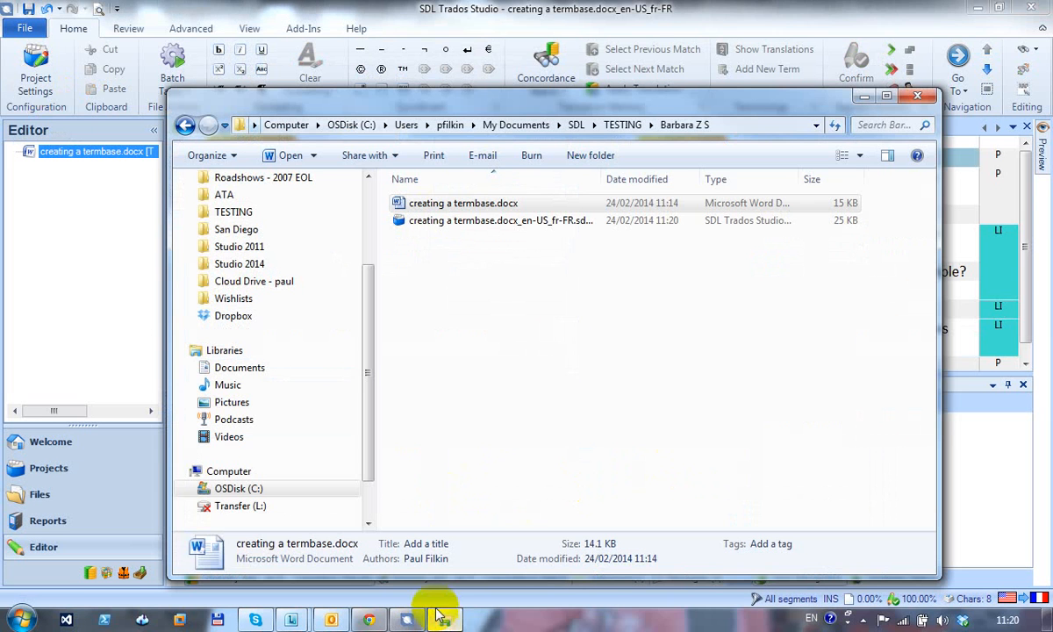
{"action": "left_click", "coordinate": [477, 277]}
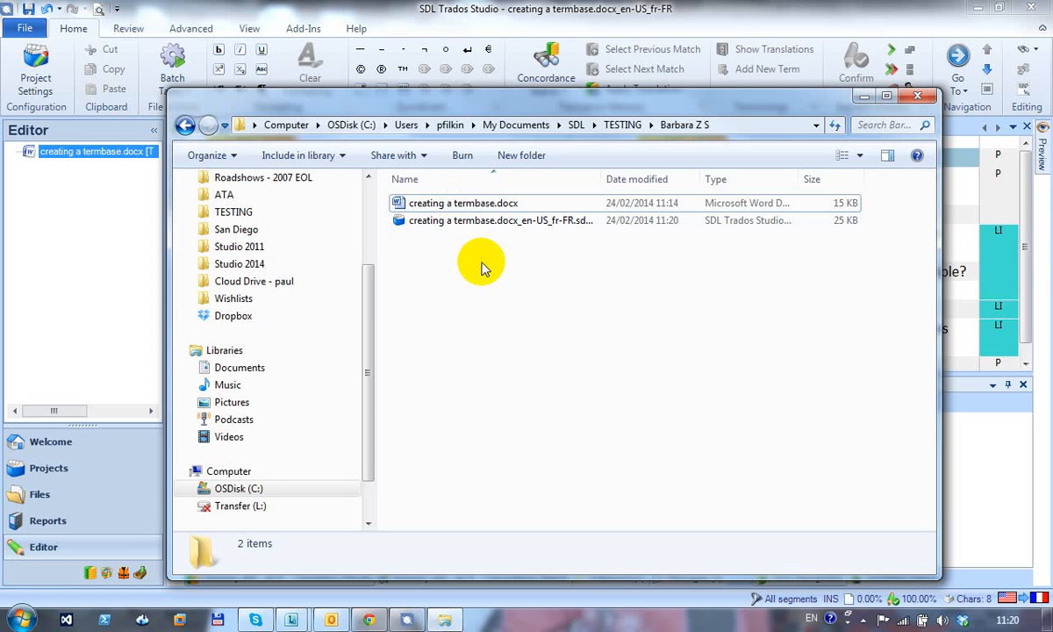
{"action": "key", "text": "super+z"}
{"action": "type", "text": "mse"}
{"action": "key", "text": "Return"}
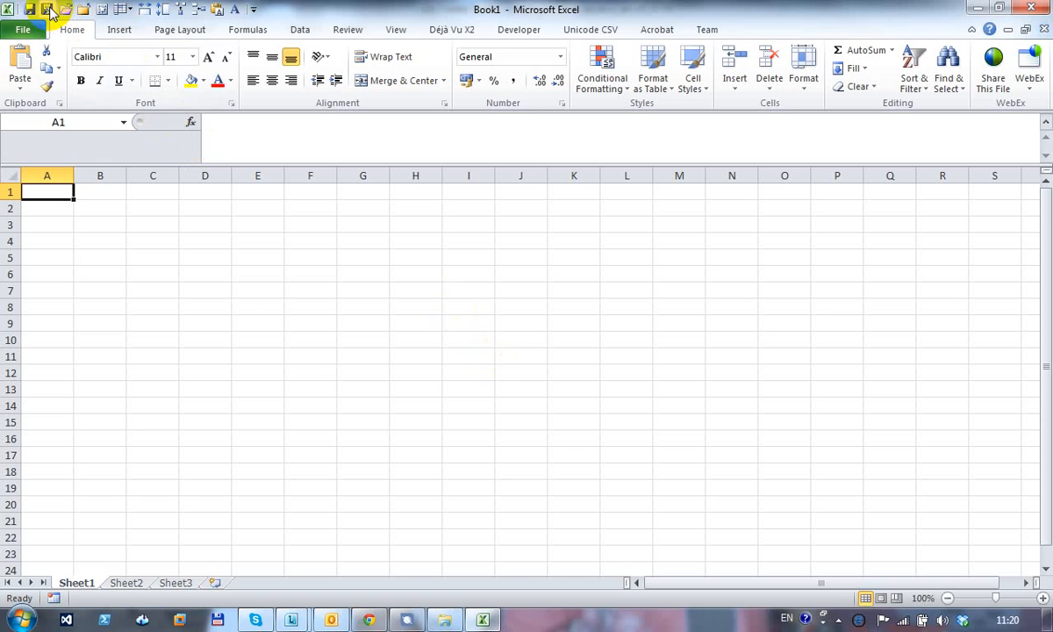
- Save the blank workbook as an Excel Workbook named Glossary in the folder that holds creating a termbase.docx
{"action": "left_click", "coordinate": [47, 8]}
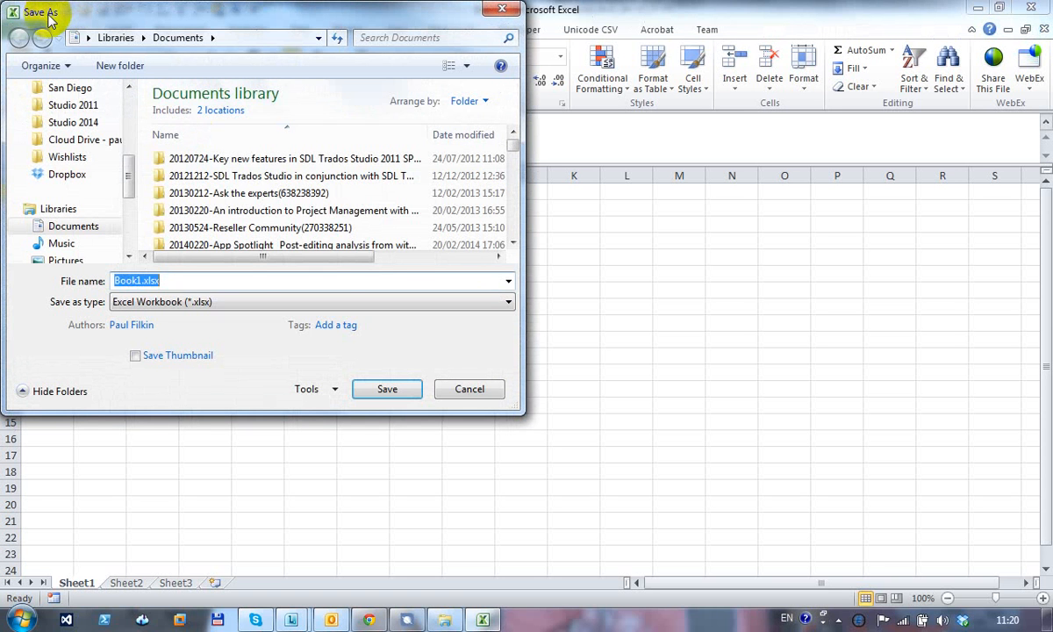
{"action": "type", "text": "C:\\Users\\pfilkin\\Documents\\SDL\\TESTING\\Barbara Z S"}
{"action": "key", "text": "Return"}
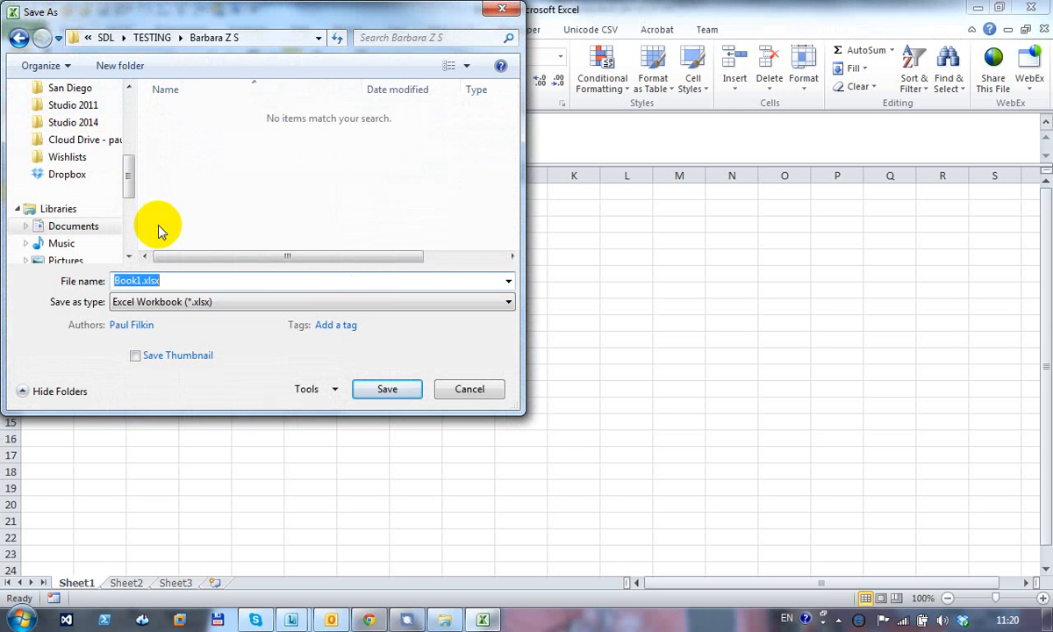
{"action": "type", "text": "Glossary"}
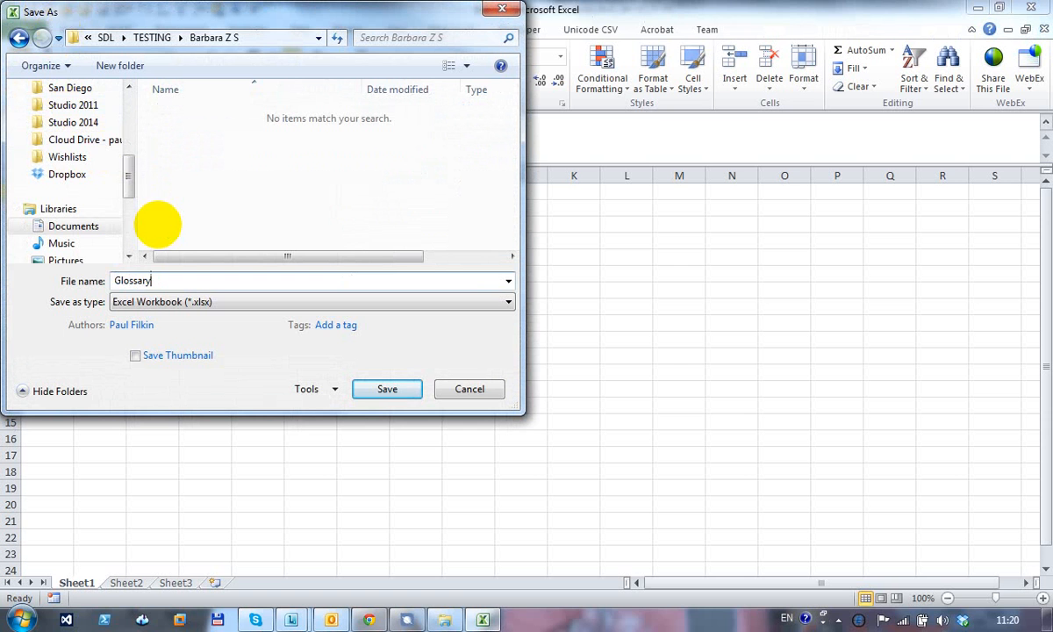
{"action": "left_click", "coordinate": [366, 389]}
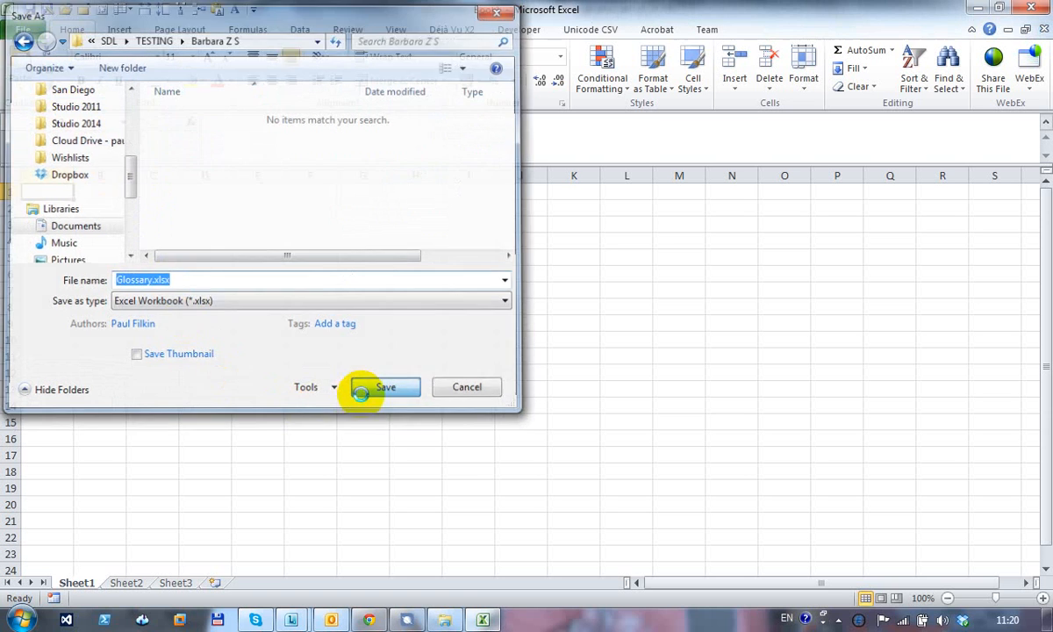
- Check the document folder for the saved Glossary workbook and return to the workbook in Excel
{"action": "left_click", "coordinate": [444, 619]}
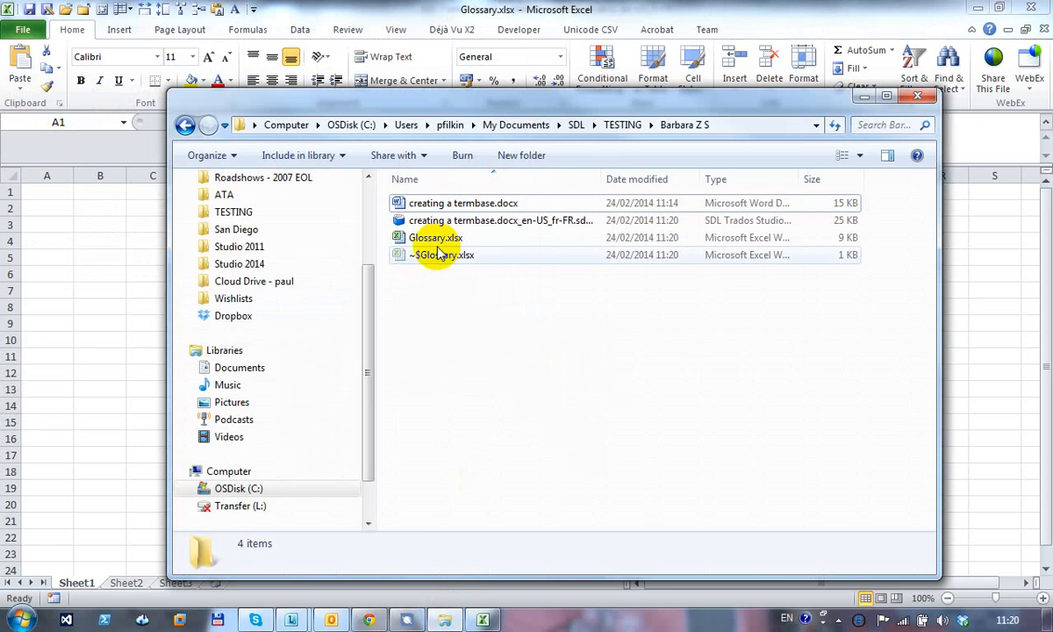
{"action": "key", "text": "super+d"}
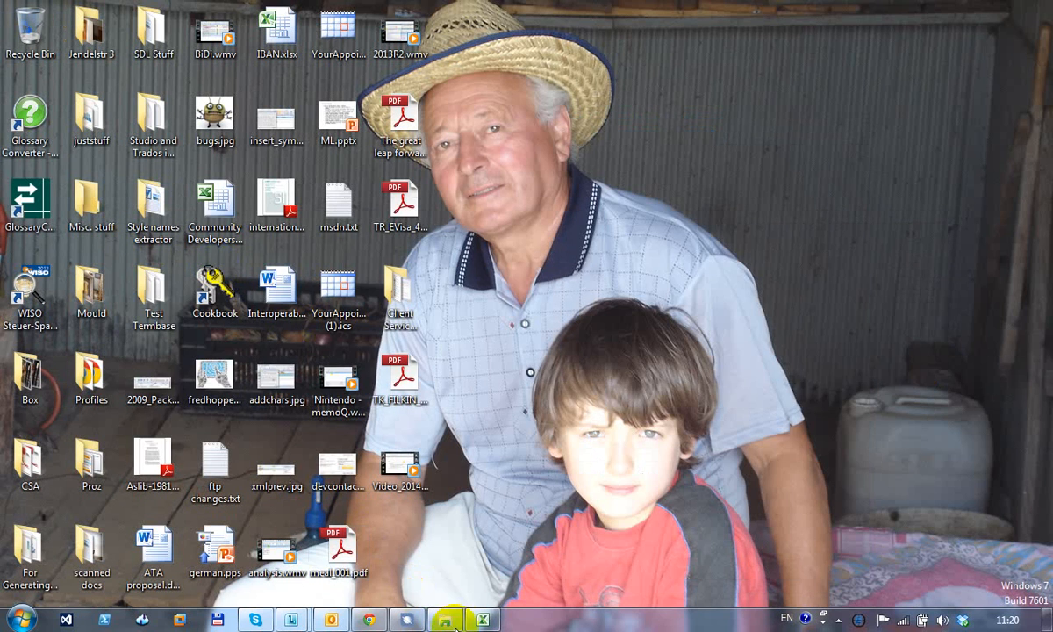
{"action": "mouse_move", "coordinate": [432, 620]}
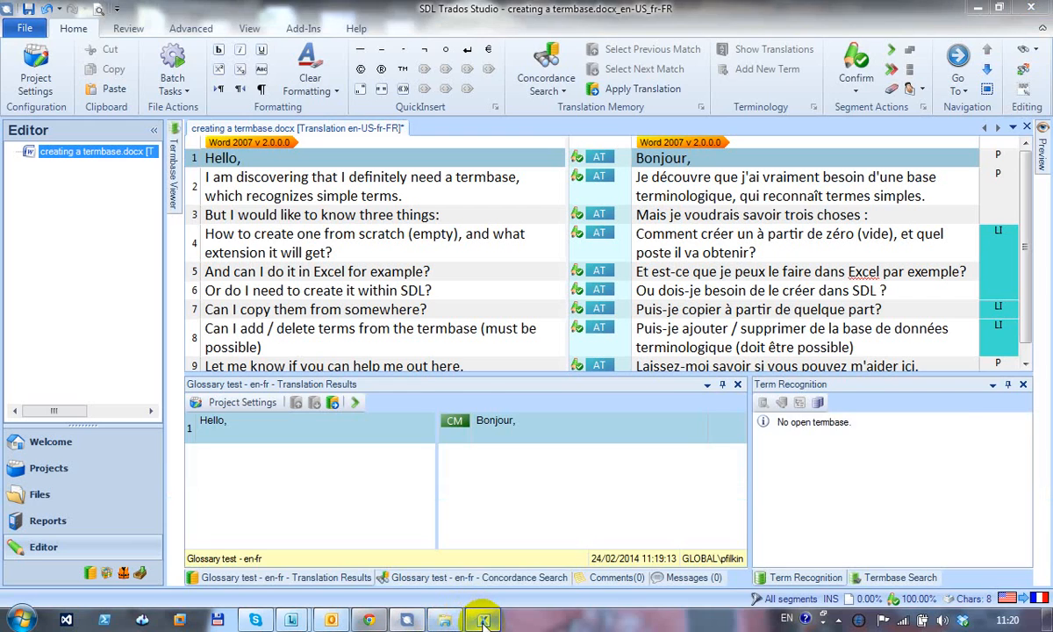
{"action": "left_click", "coordinate": [482, 619]}
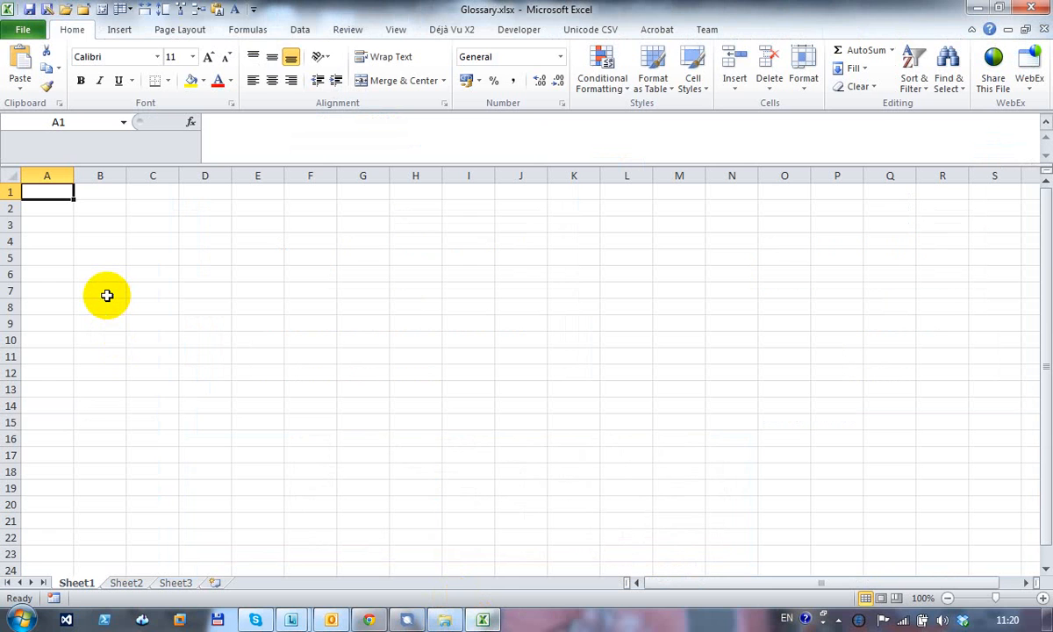
- Enter English and French as headings in A1 and B1, One and Une in A2 and B2, and save and close the workbook
{"action": "type", "text": "English"}
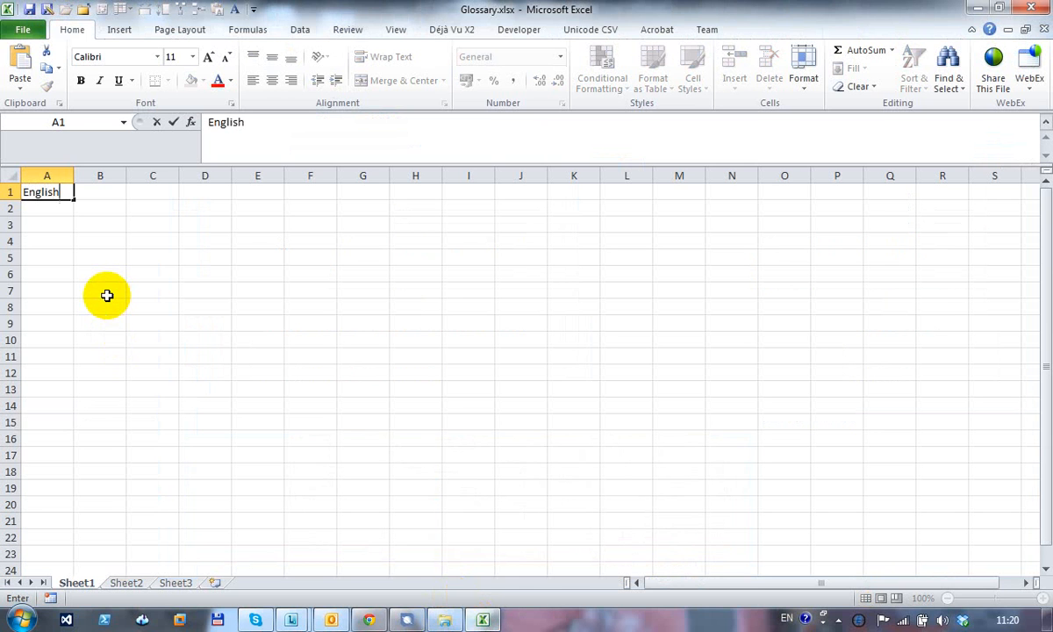
{"action": "key", "text": "Tab"}
{"action": "type", "text": "F"}
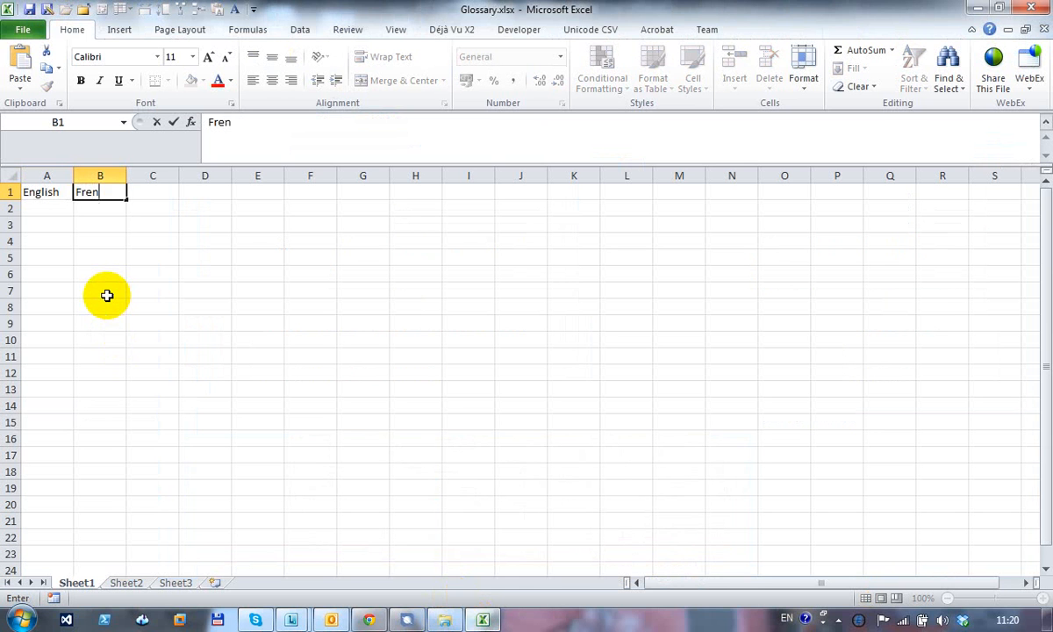
{"action": "key", "text": "Down"}
{"action": "key", "text": "Left"}
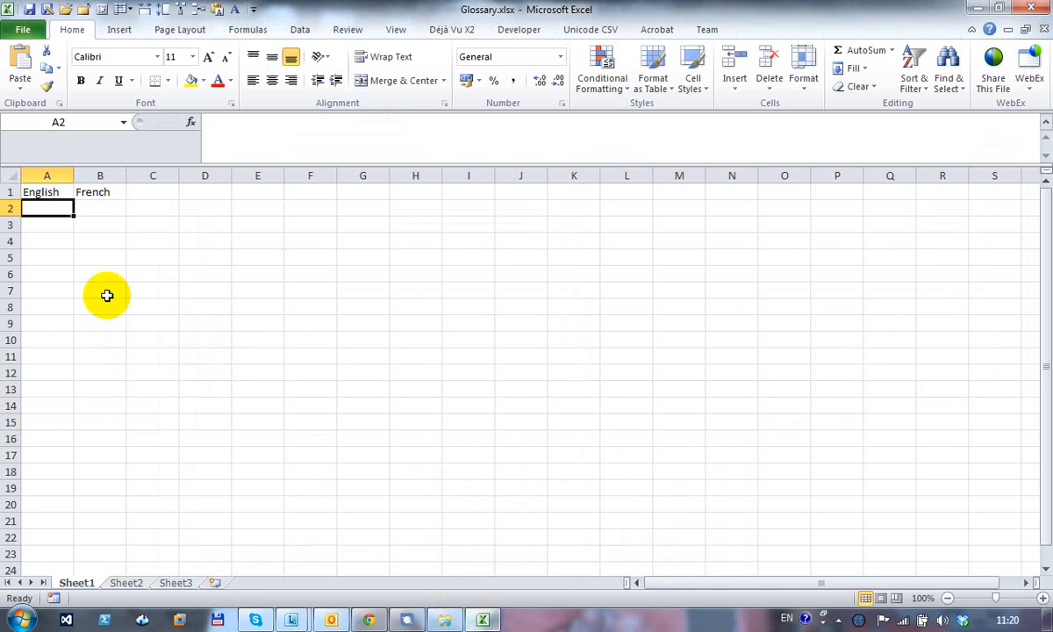
{"action": "type", "text": "One"}
{"action": "key", "text": "Tab"}
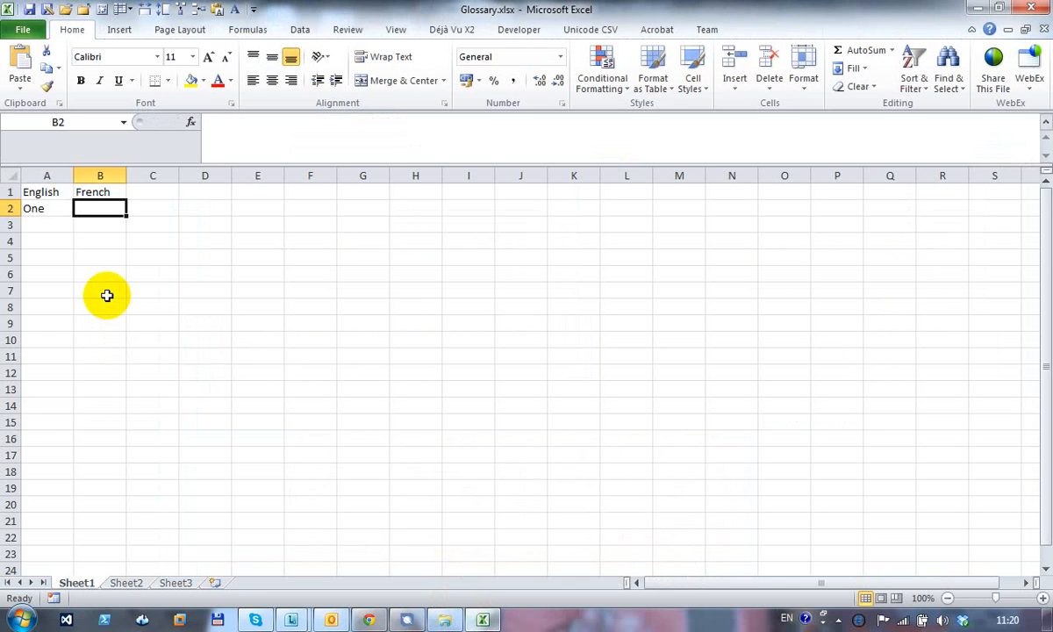
{"action": "type", "text": "Une"}
{"action": "key", "text": "Down"}
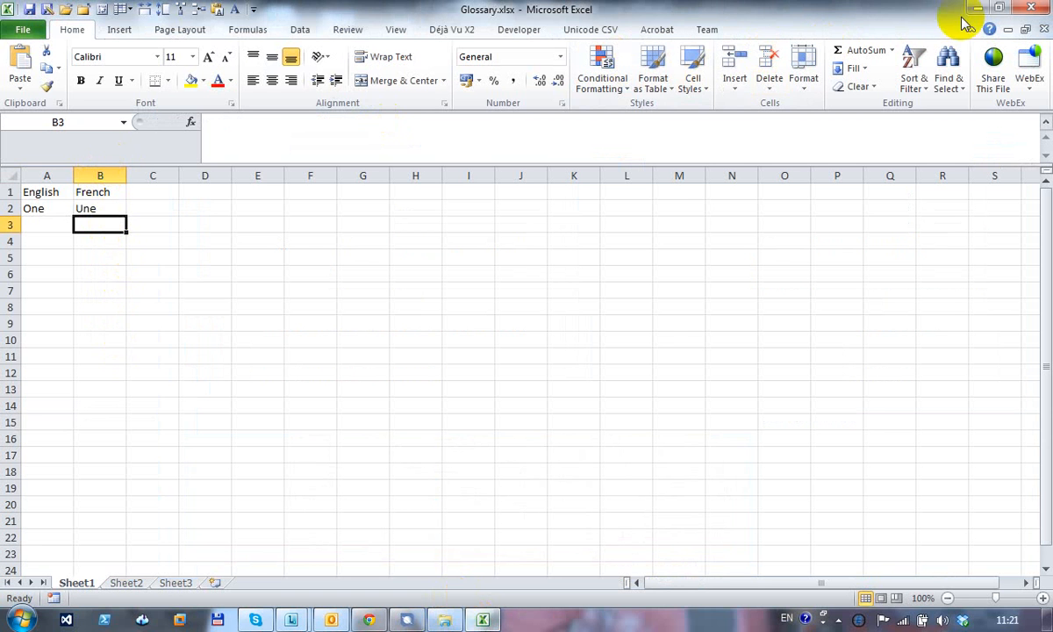
{"action": "left_click", "coordinate": [1031, 10]}
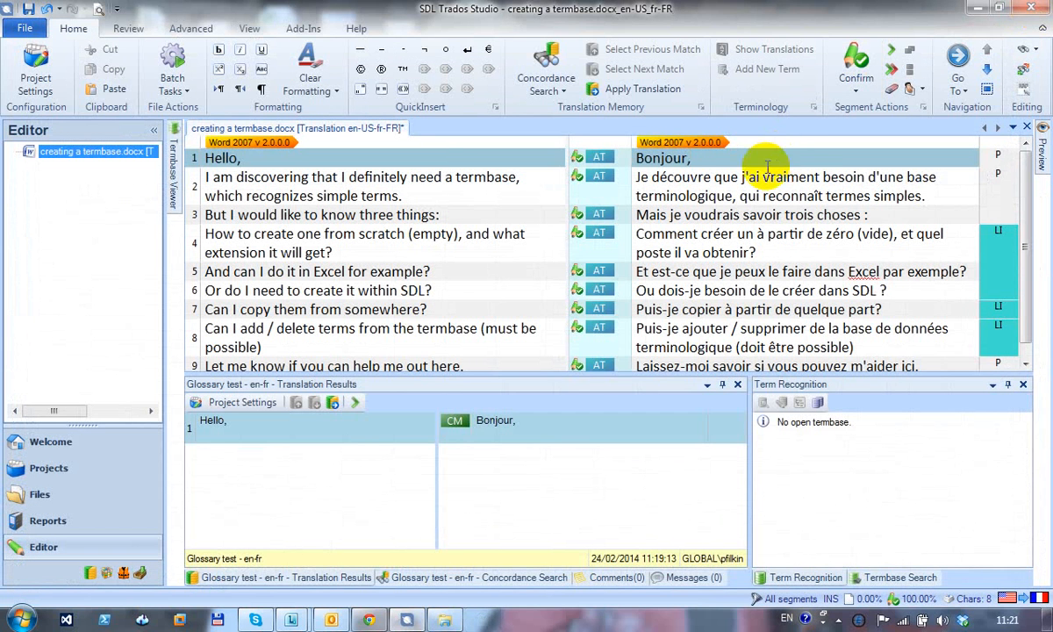
- Show the Trados Studio Welcome view, switch to Chrome and list the most downloaded apps in the SDL OpenExchange store
{"action": "left_click", "coordinate": [72, 442]}
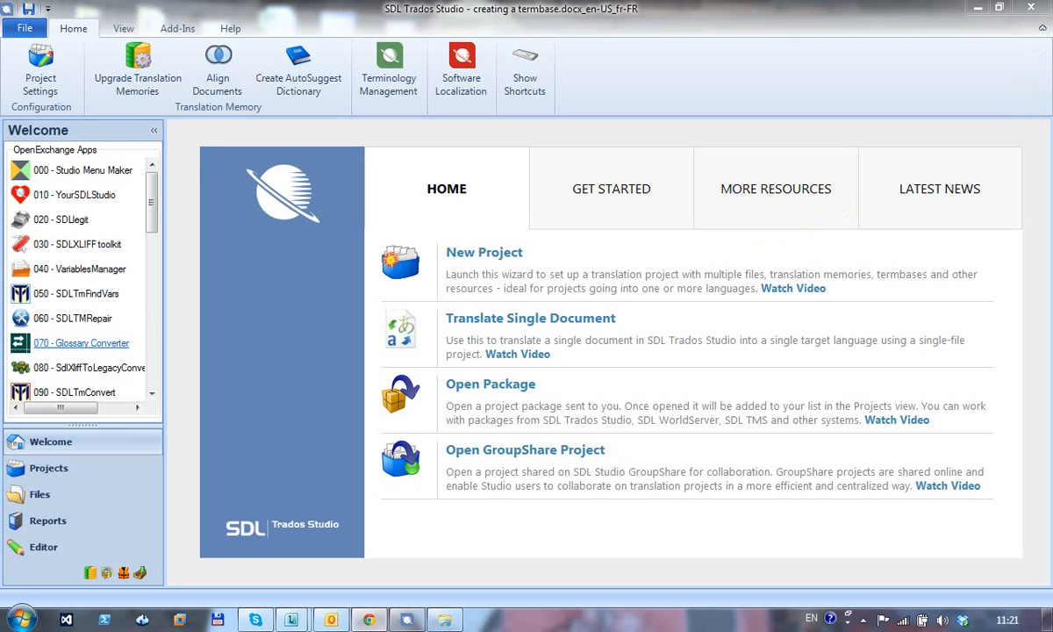
{"action": "left_click_drag", "start_coordinate": [1052, 263], "coordinate": [607, 143]}
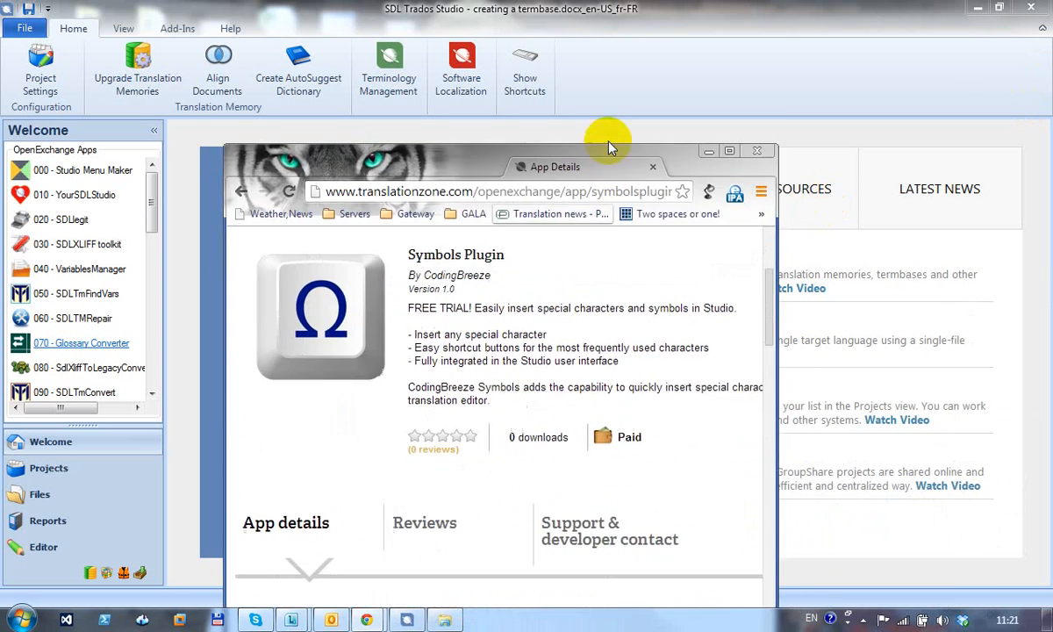
{"action": "double_click", "coordinate": [606, 143]}
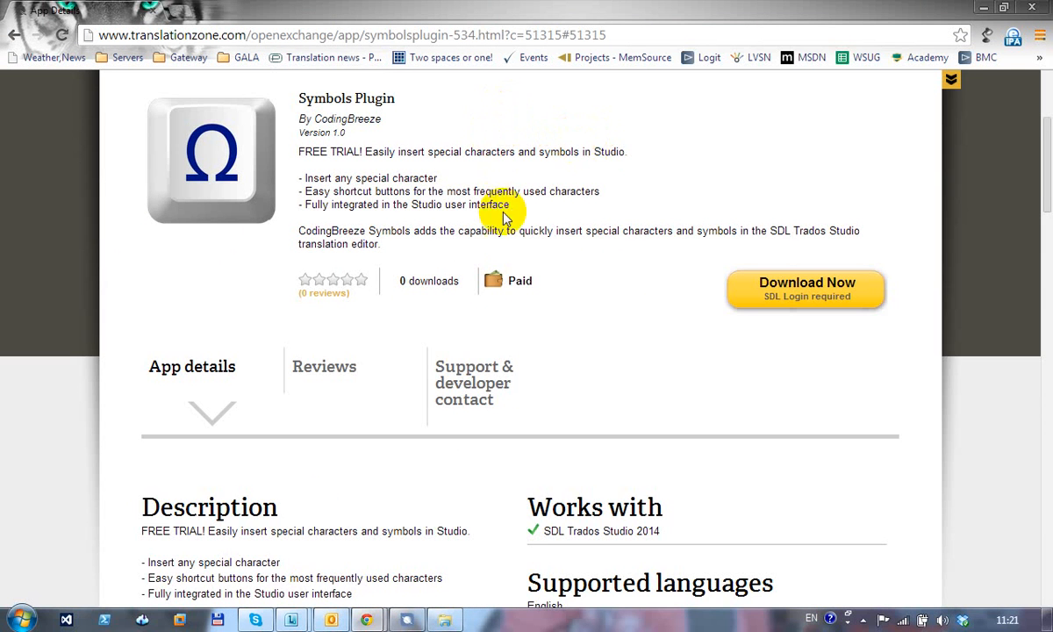
{"action": "scroll", "coordinate": [524, 274], "scroll_direction": "up", "scroll_amount": 3}
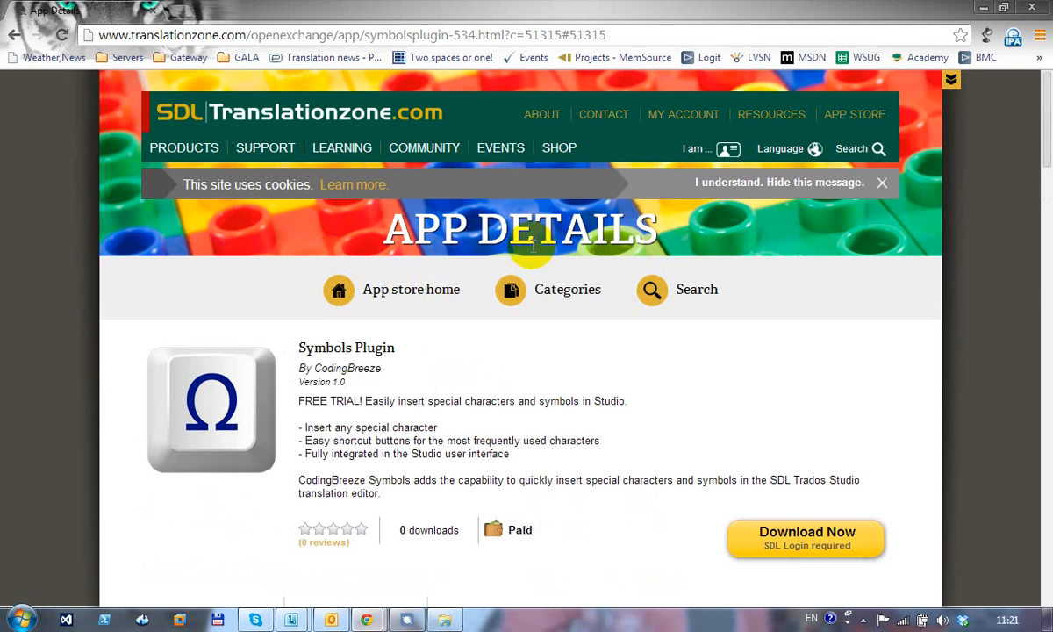
{"action": "left_click", "coordinate": [419, 295]}
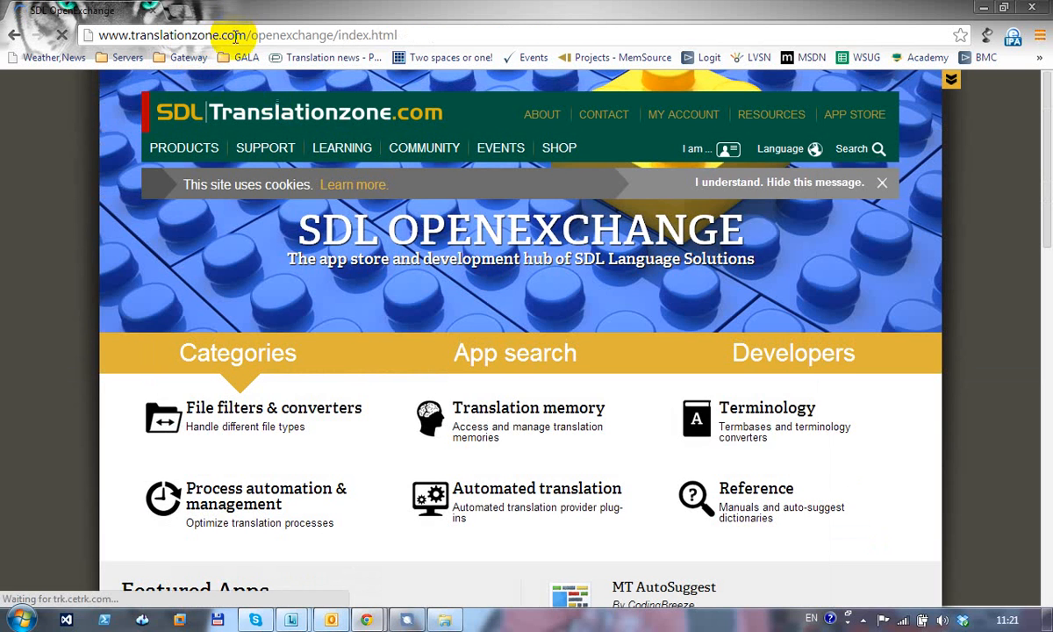
{"action": "scroll", "coordinate": [868, 465], "scroll_direction": "down", "scroll_amount": 6}
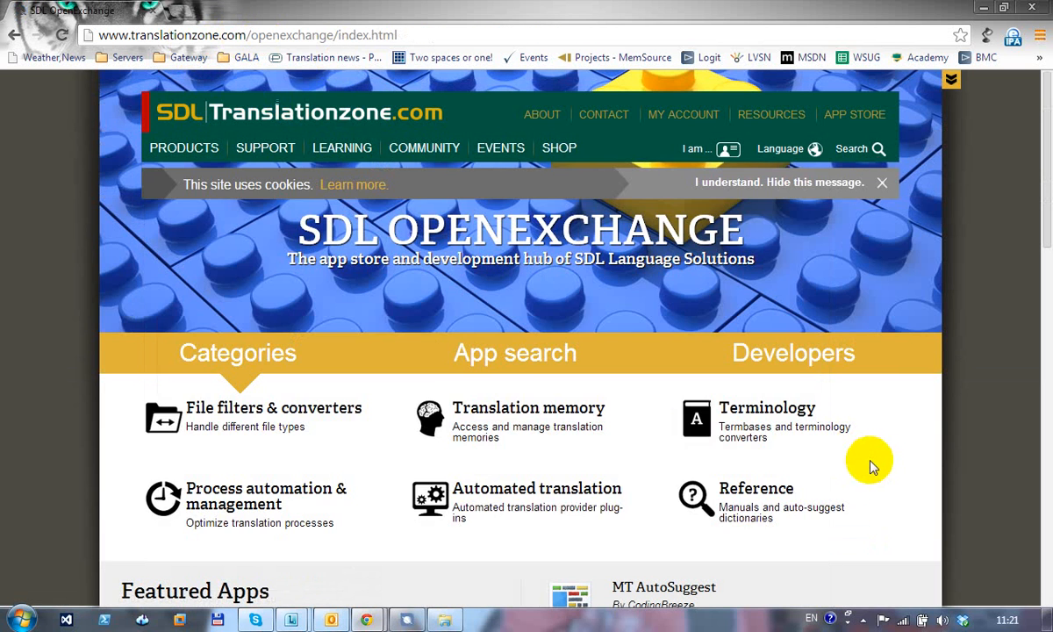
{"action": "scroll", "coordinate": [868, 495], "scroll_direction": "down", "scroll_amount": 1}
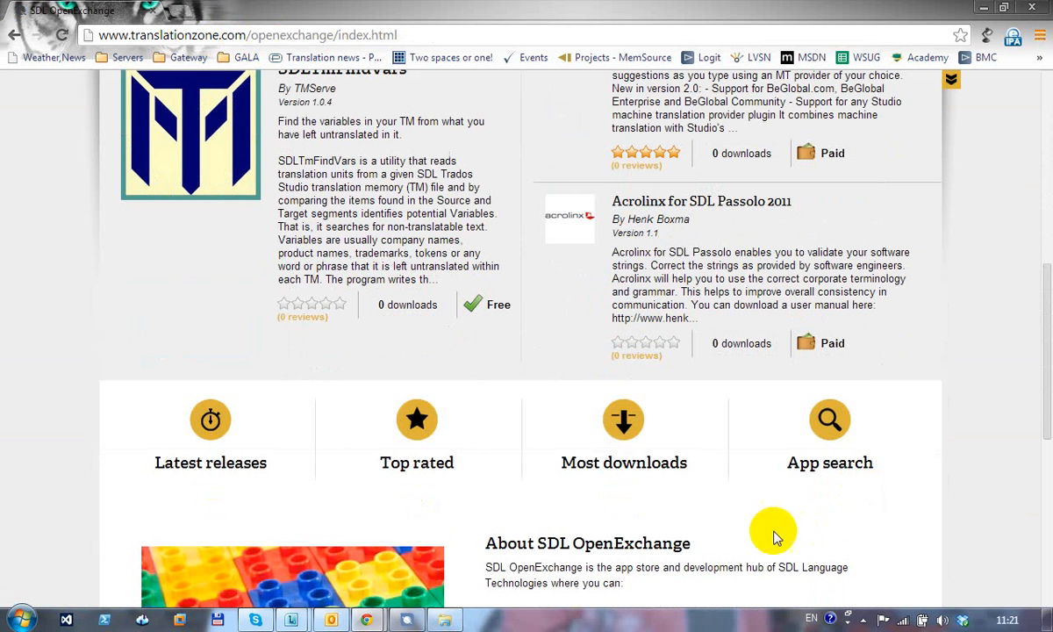
{"action": "left_click", "coordinate": [623, 421]}
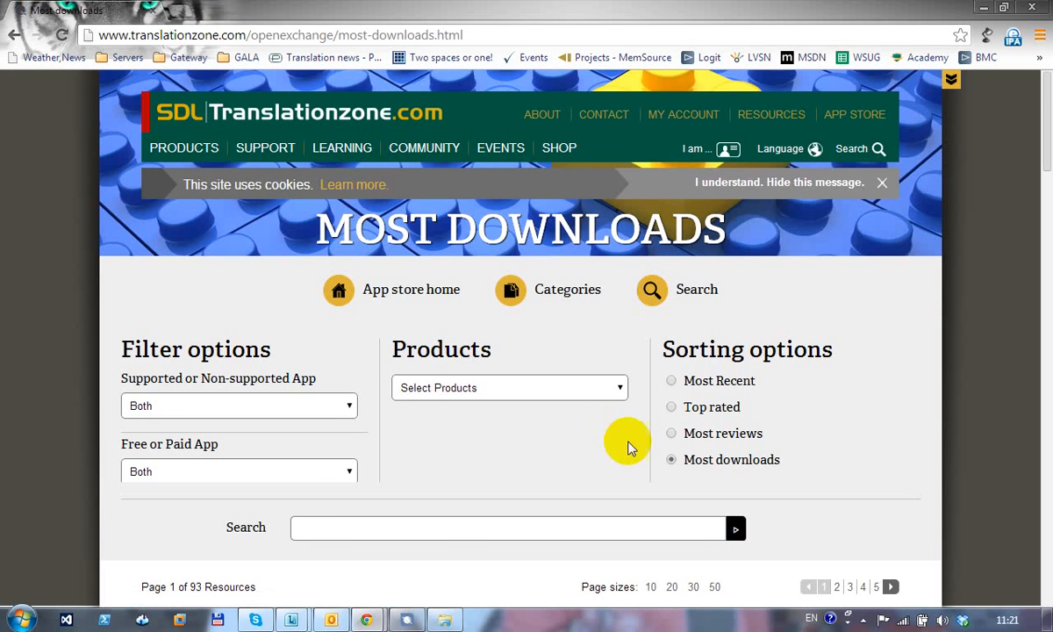
- Open the Glossary Converter app page from the most downloaded apps, examine its description and close the browser
{"action": "scroll", "coordinate": [851, 469], "scroll_direction": "down", "scroll_amount": 5}
{"action": "scroll", "coordinate": [851, 470], "scroll_direction": "down", "scroll_amount": 1}
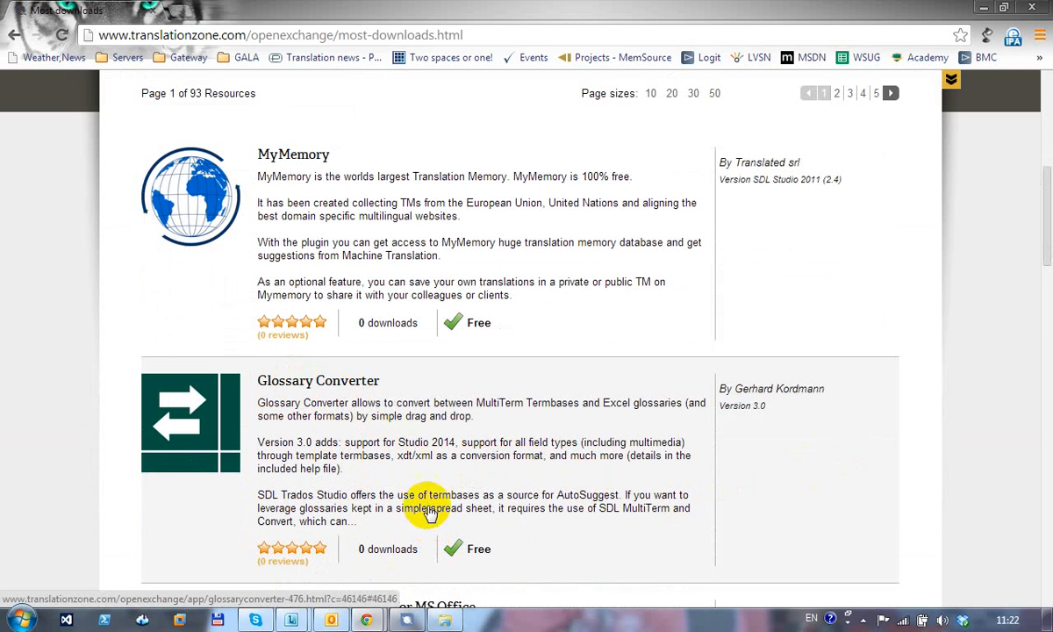
{"action": "left_click", "coordinate": [334, 383]}
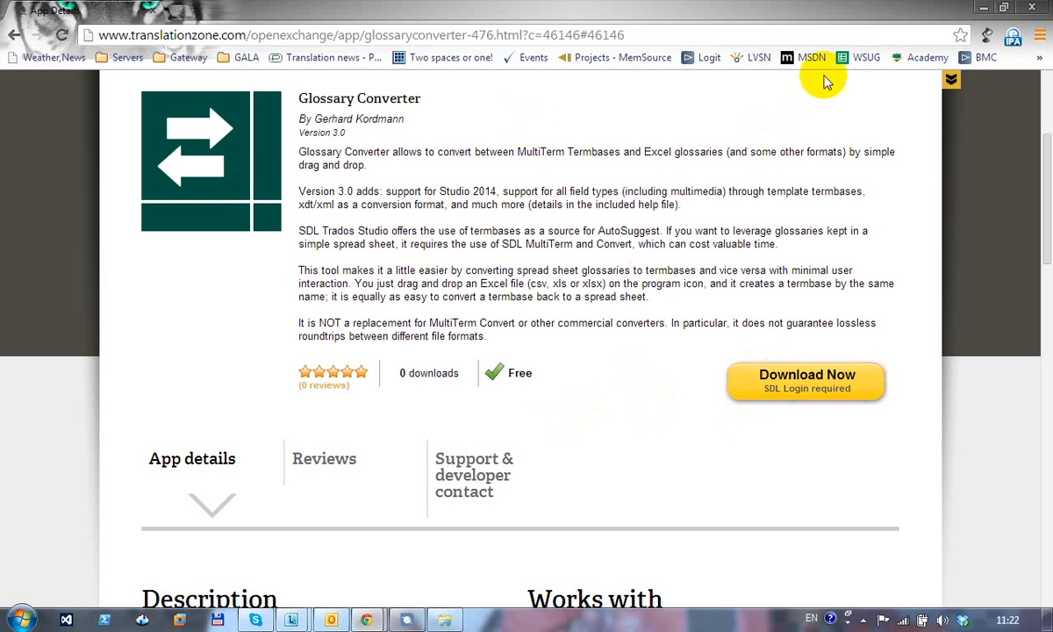
{"action": "left_click", "coordinate": [1032, 11]}
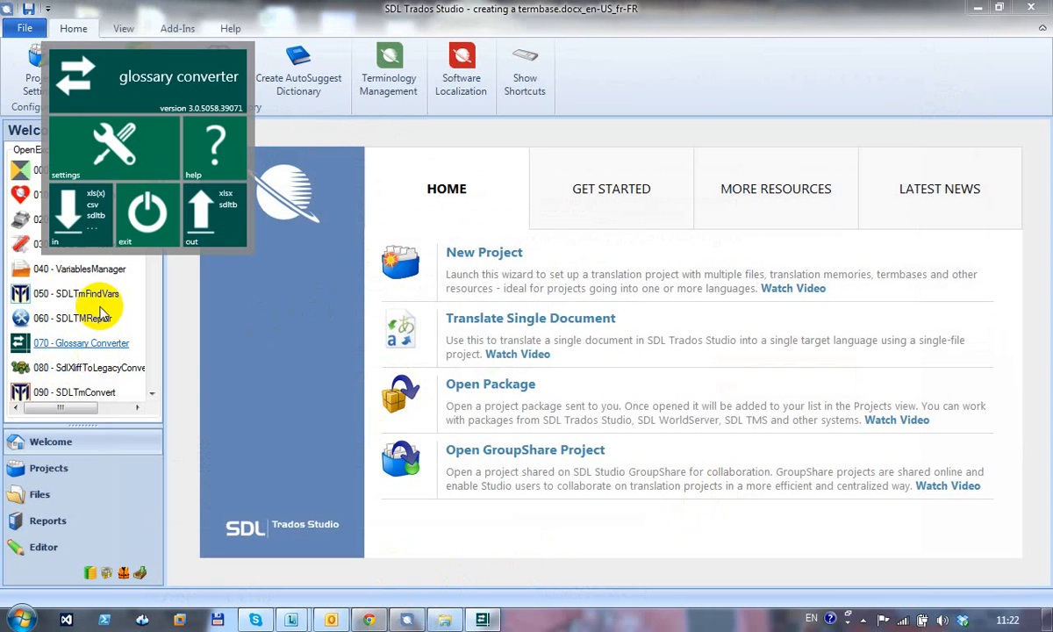
- Convert Glossary.xlsx into a termbase with Glossary Converter, accepting English and French as language fields, exit the converter and select Glossary.sdltb
{"action": "left_click_drag", "start_coordinate": [111, 53], "coordinate": [309, 177]}
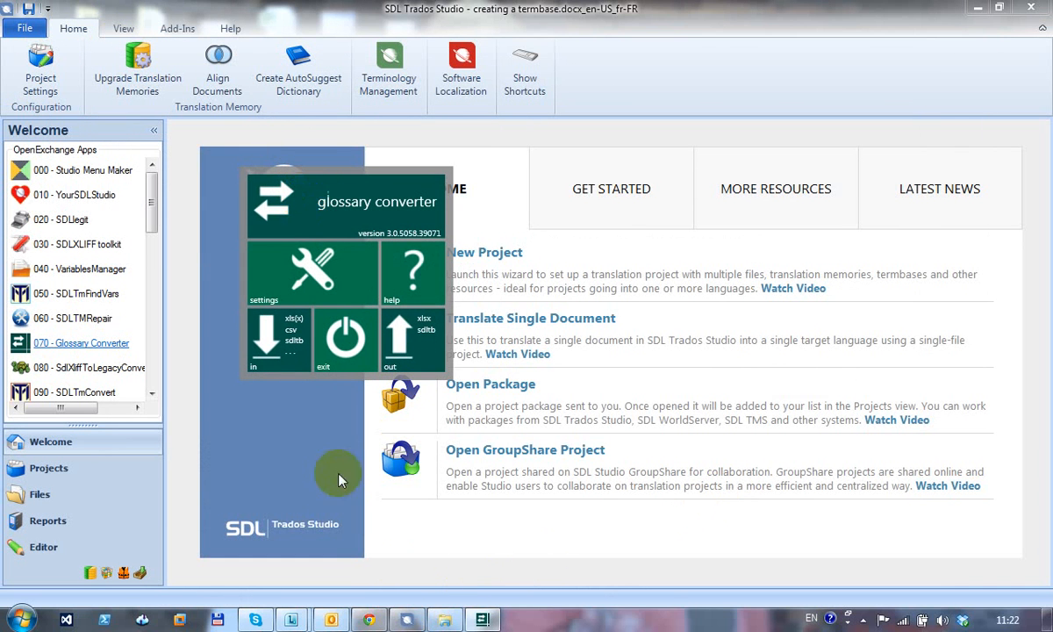
{"action": "left_click", "coordinate": [444, 619]}
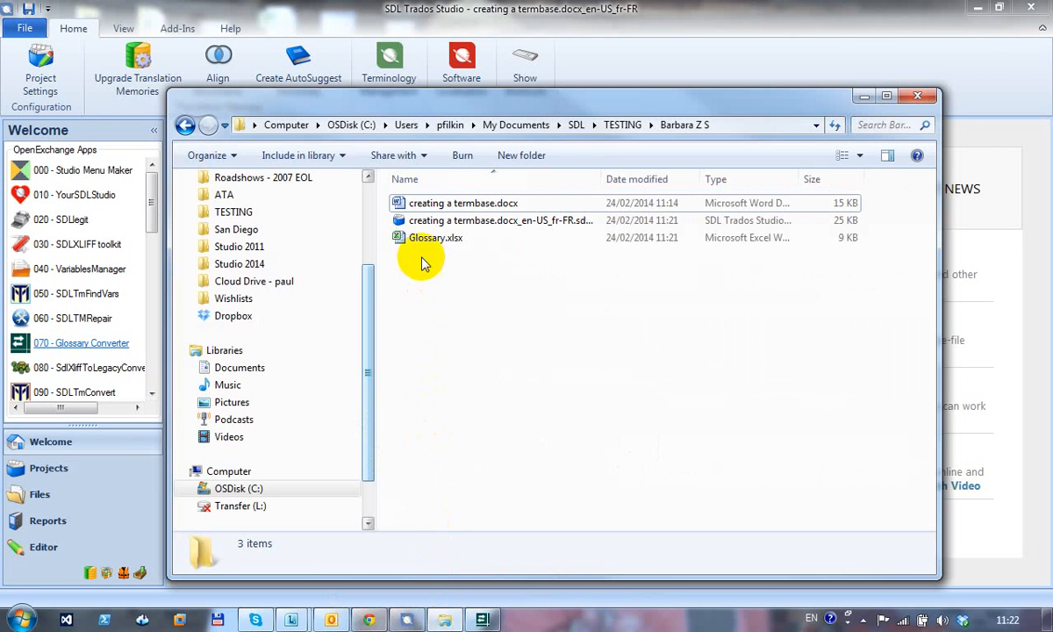
{"action": "left_click_drag", "start_coordinate": [430, 245], "coordinate": [361, 299]}
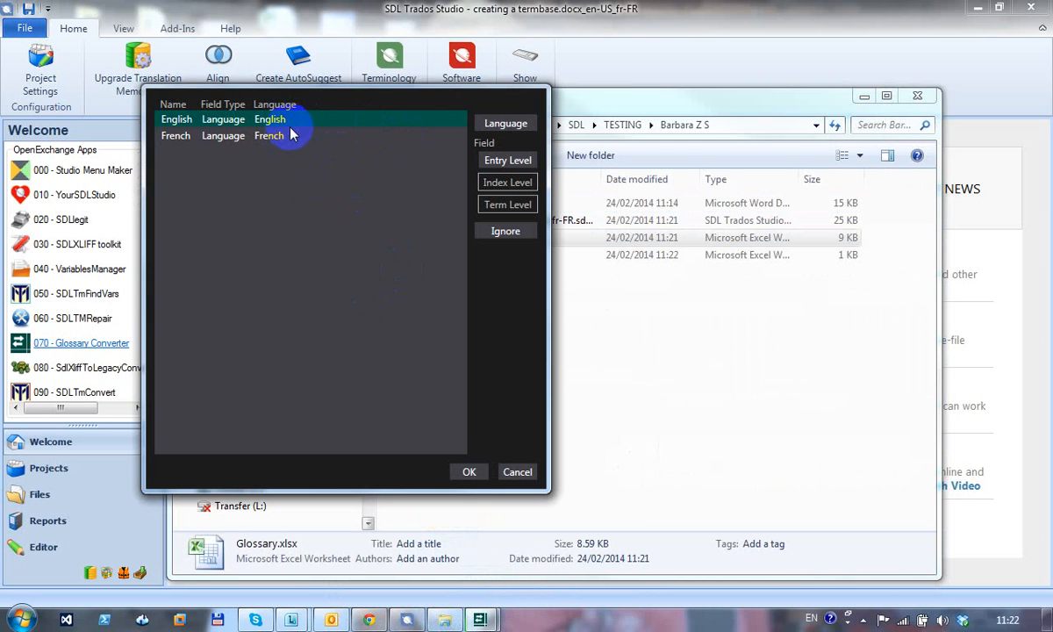
{"action": "left_click", "coordinate": [468, 474]}
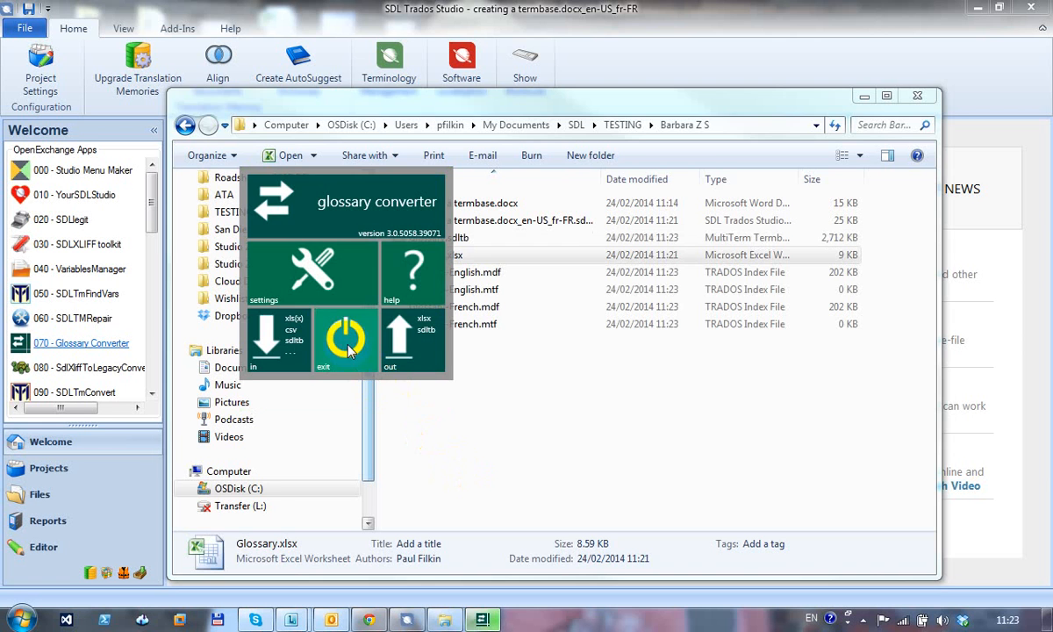
{"action": "left_click", "coordinate": [369, 366]}
{"action": "left_click", "coordinate": [564, 446]}
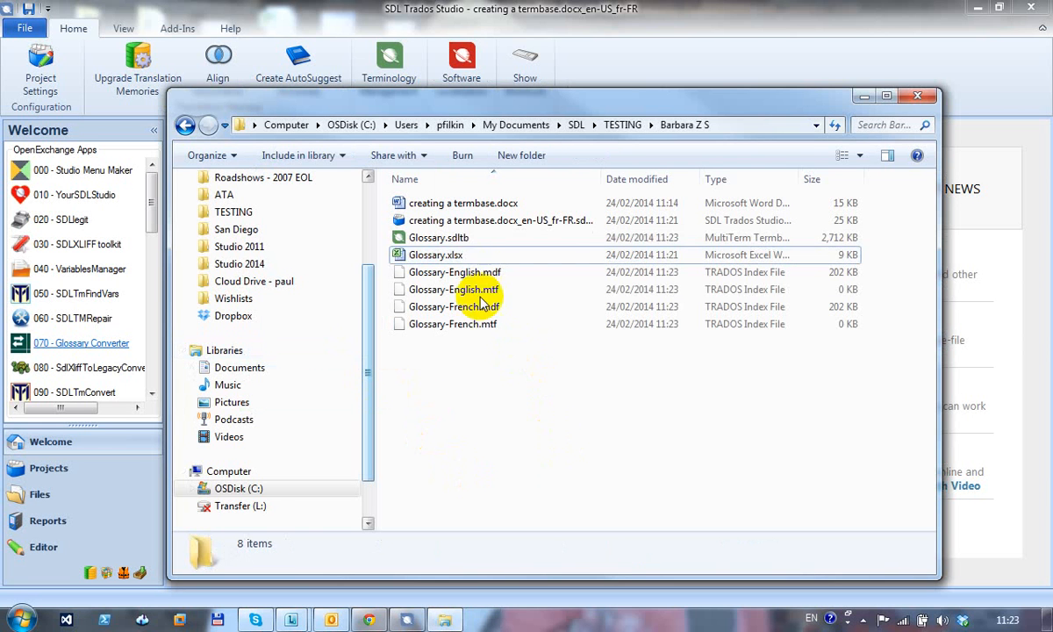
{"action": "left_click", "coordinate": [443, 239]}
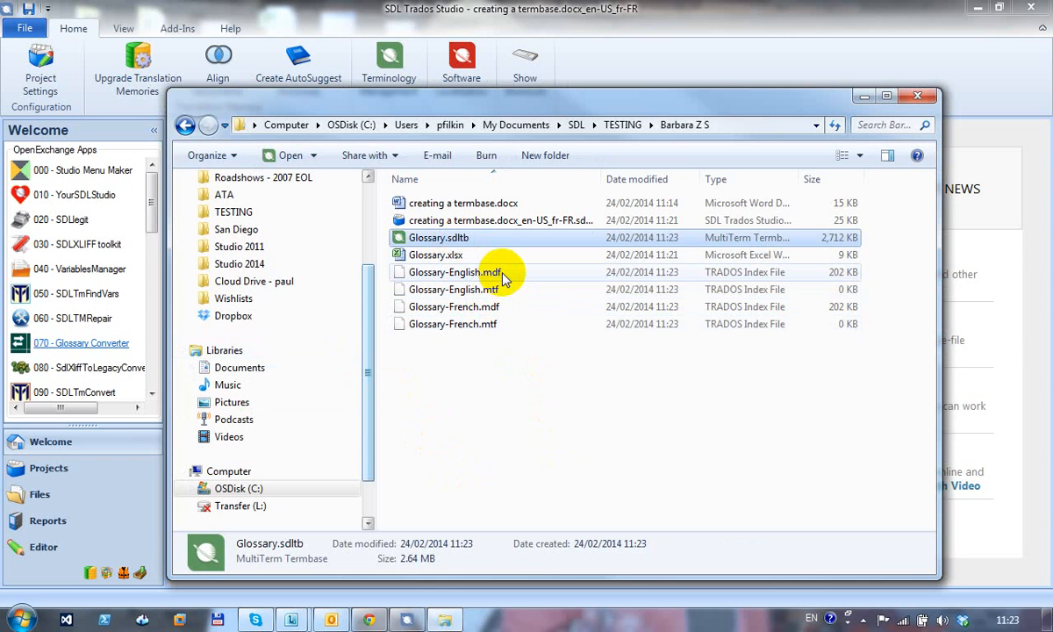
- Delete the four English and French glossary index files and Glossary.xlsx from the folder, and select Glossary.sdltb
{"action": "left_click", "coordinate": [492, 274]}
{"action": "left_click", "coordinate": [494, 325], "text": "shift"}
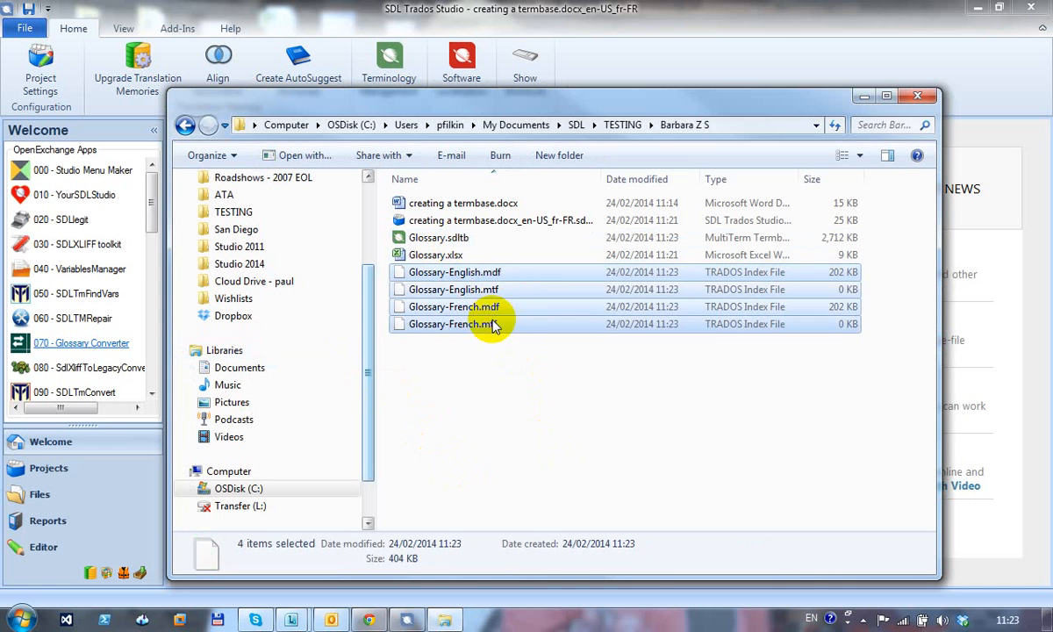
{"action": "key", "text": "Delete"}
{"action": "key", "text": "Return"}
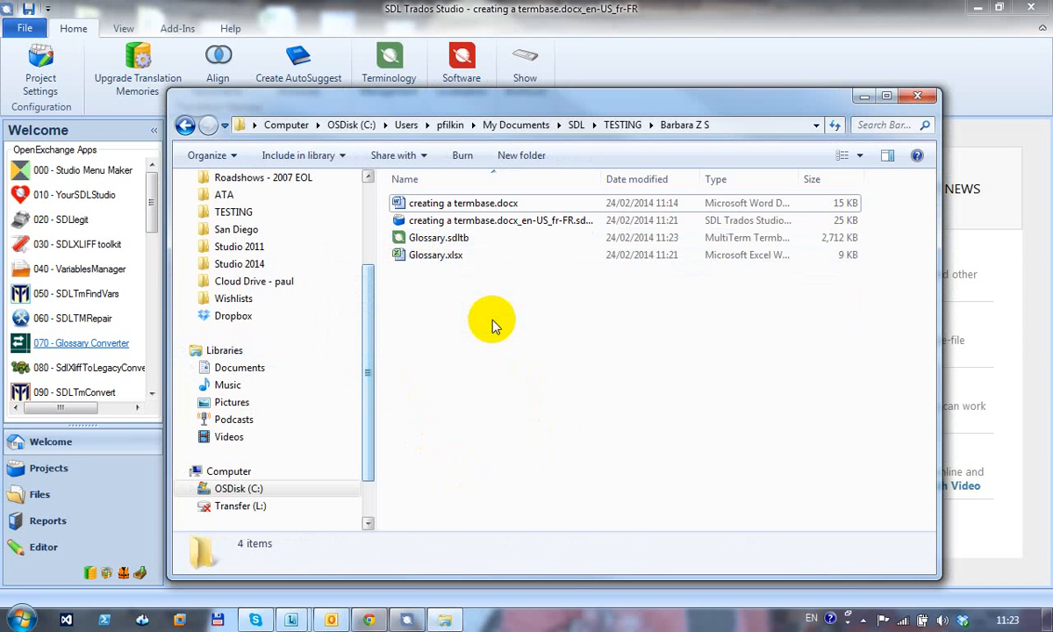
{"action": "left_click", "coordinate": [473, 239]}
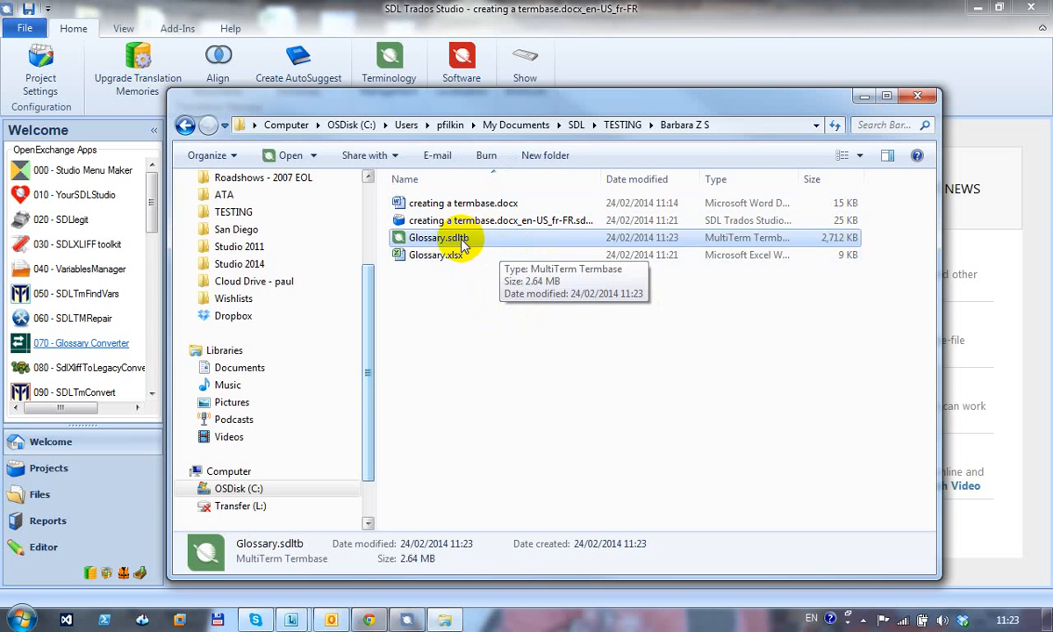
{"action": "left_click", "coordinate": [449, 261]}
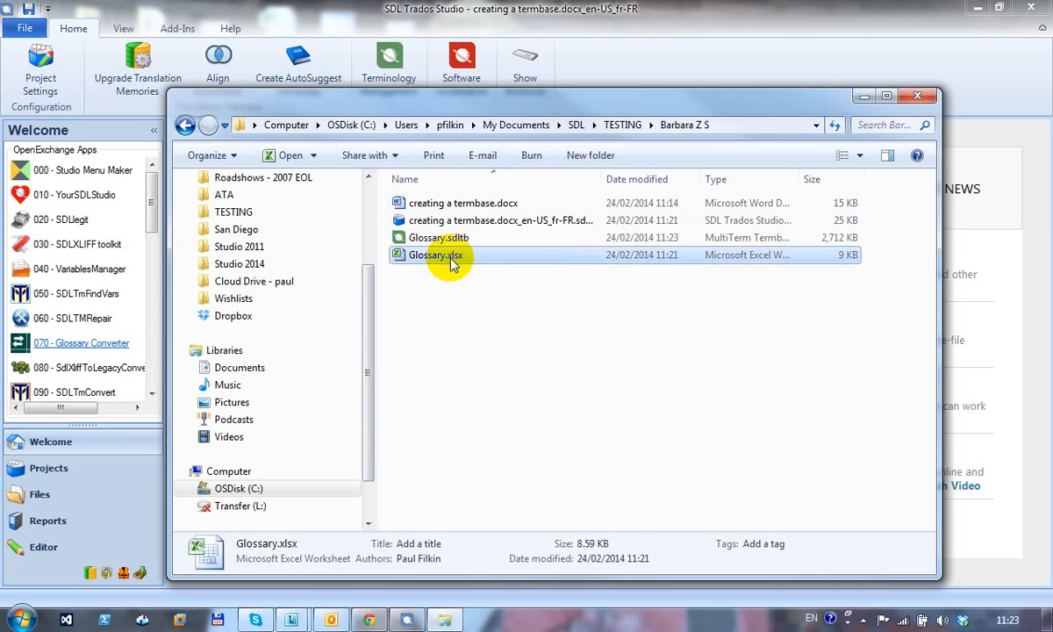
{"action": "key", "text": "Delete"}
{"action": "key", "text": "Return"}
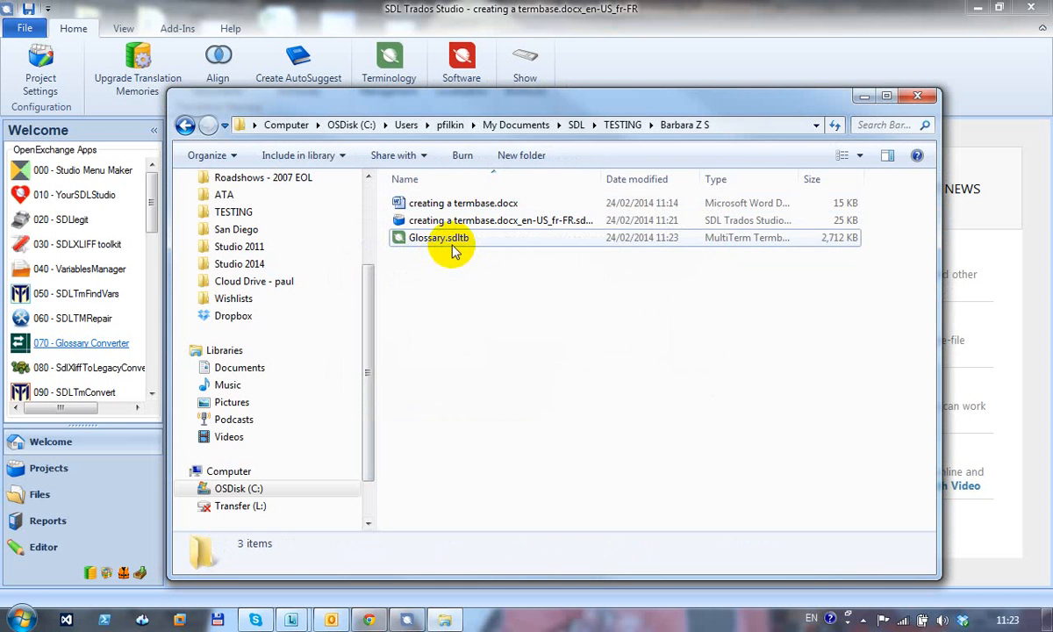
{"action": "left_click", "coordinate": [454, 252]}
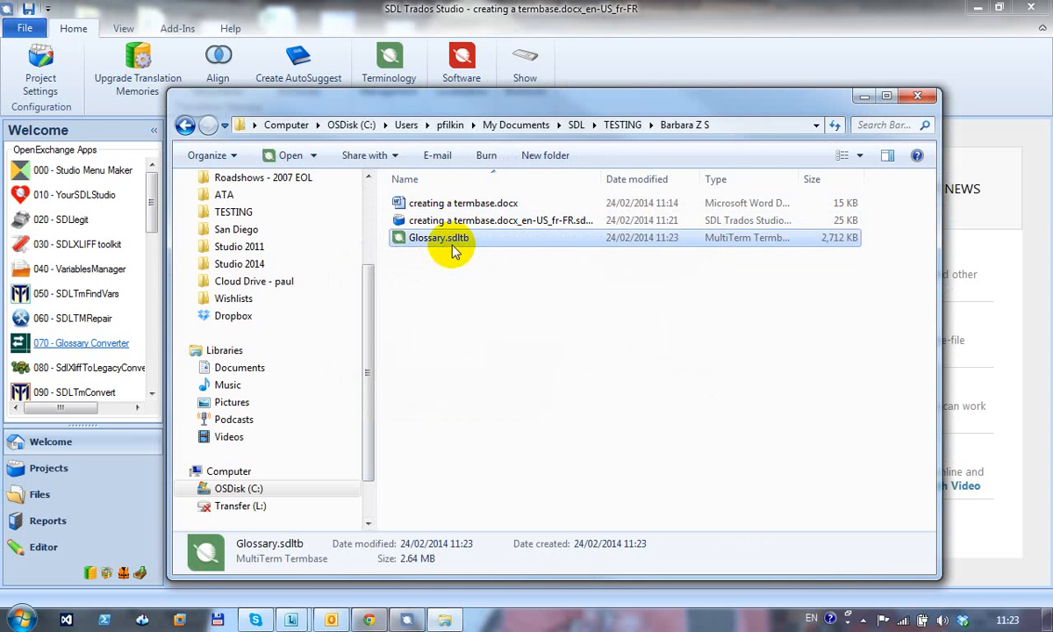
- Switch to Trados Studio and open creating a termbase.docx for translation from the project files
{"action": "left_click", "coordinate": [409, 619]}
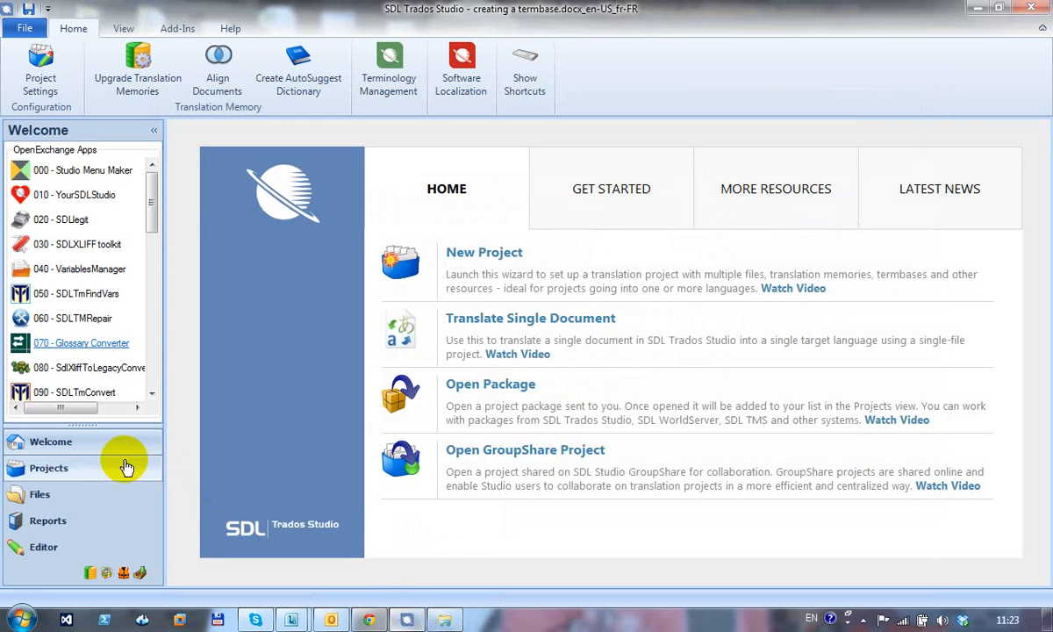
{"action": "left_click", "coordinate": [67, 505]}
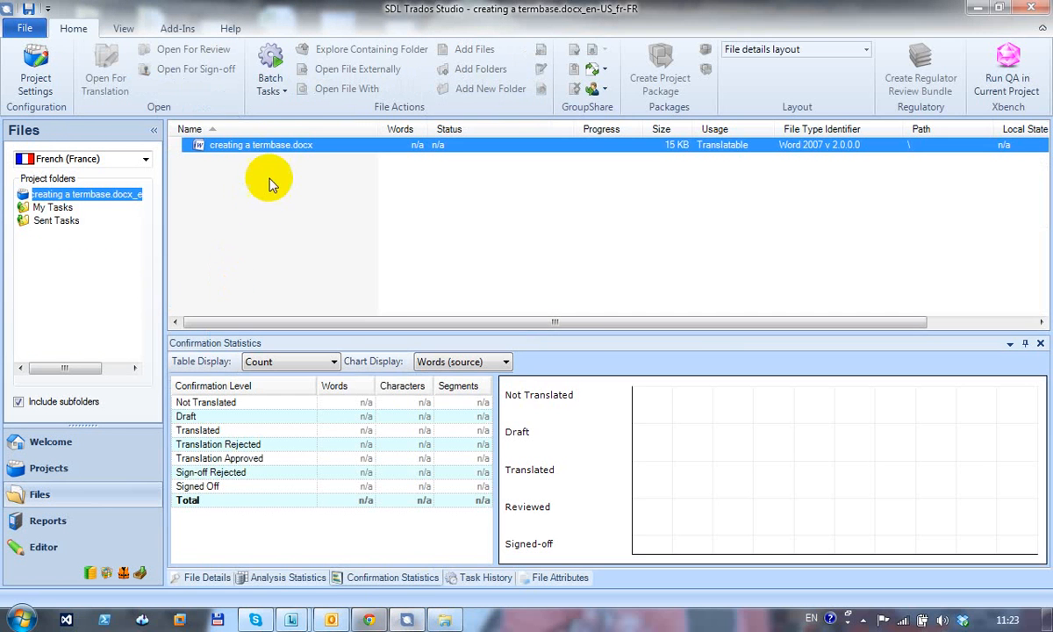
{"action": "double_click", "coordinate": [279, 145]}
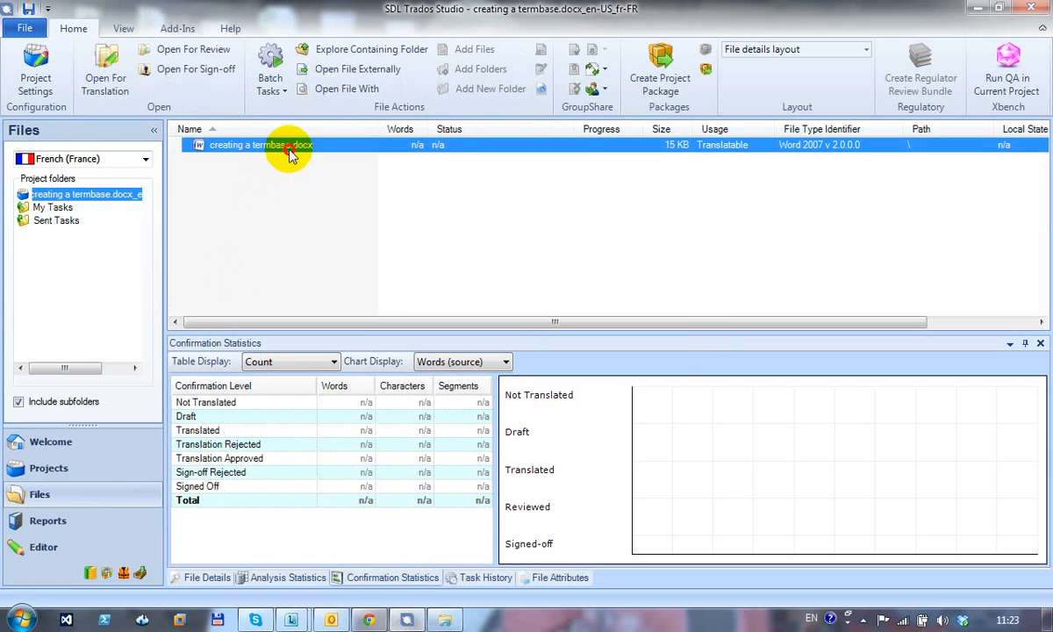
{"action": "left_click", "coordinate": [599, 366]}
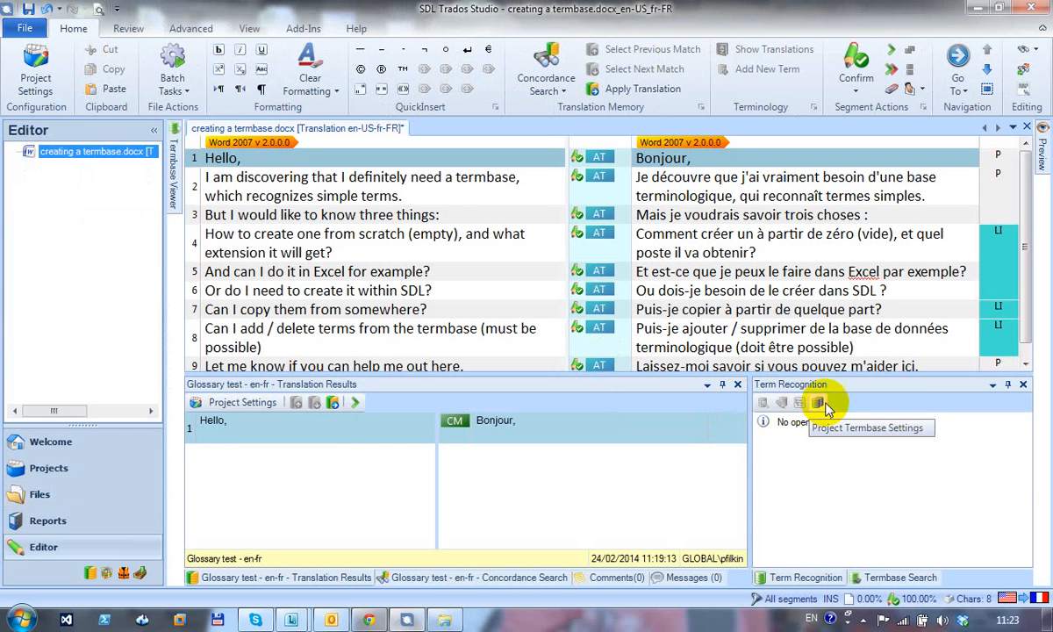
- Add the file-based termbase Glossary.sdltb to the project's termbase settings and check its English and French language mapping
{"action": "left_click", "coordinate": [819, 404]}
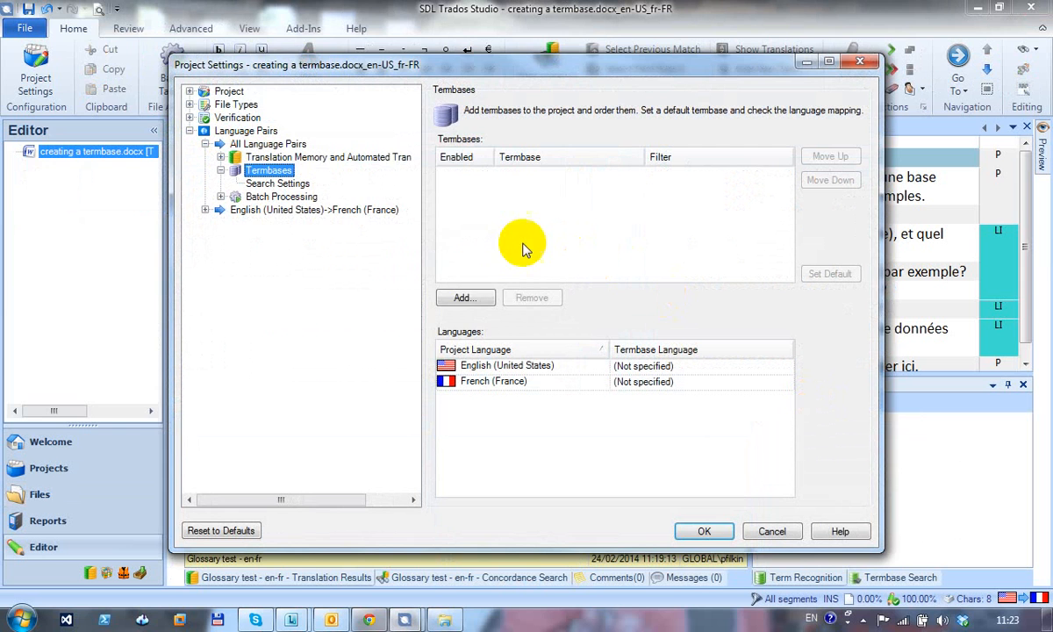
{"action": "left_click", "coordinate": [465, 297]}
{"action": "left_click", "coordinate": [442, 131]}
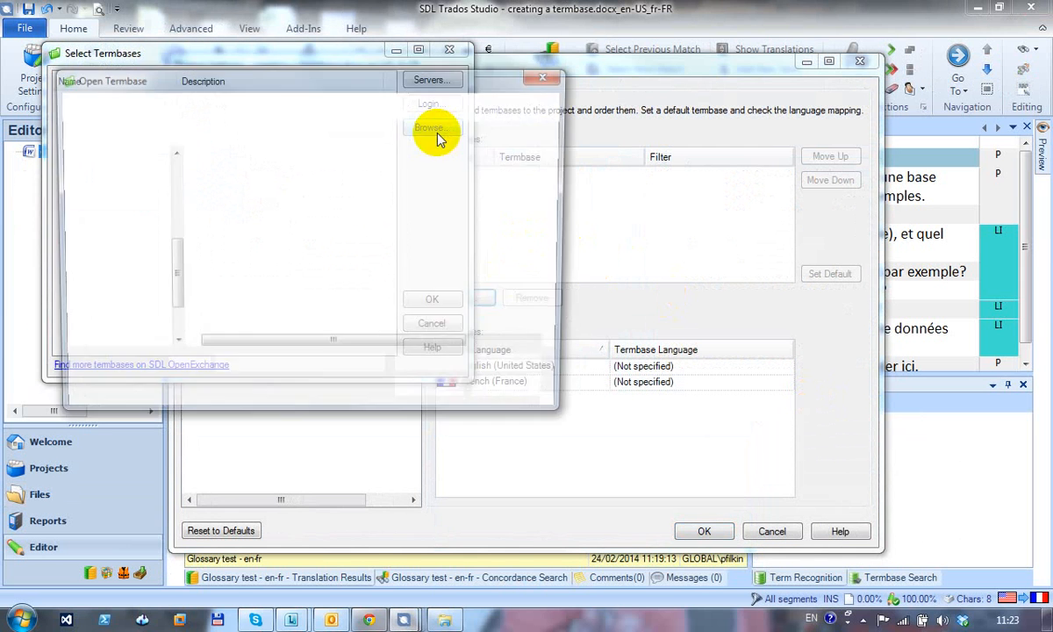
{"action": "key", "text": "ctrl+v"}
{"action": "key", "text": "Return"}
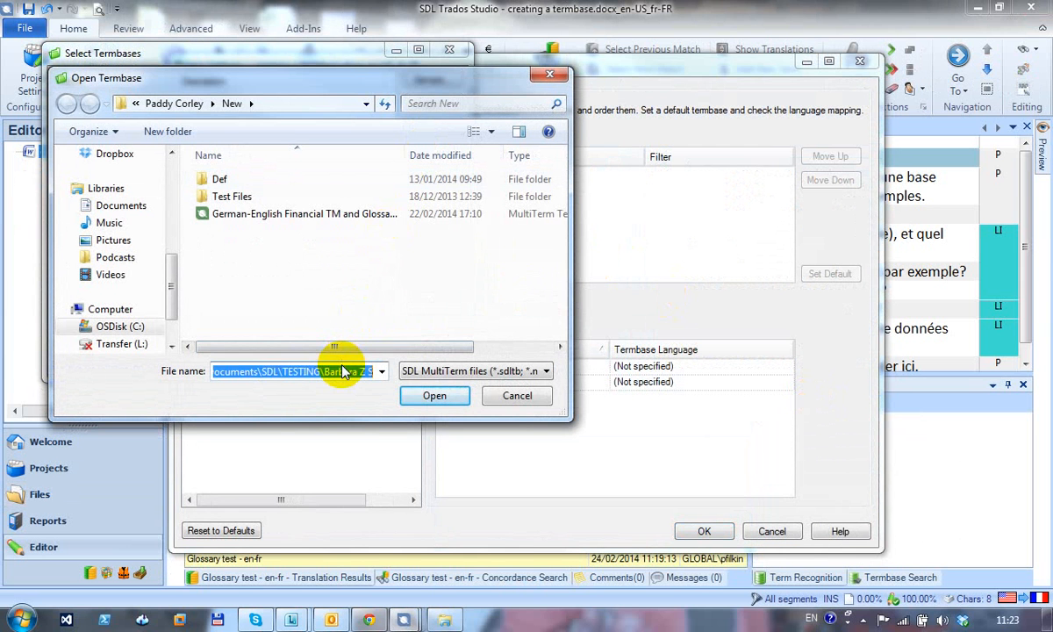
{"action": "left_click", "coordinate": [247, 184]}
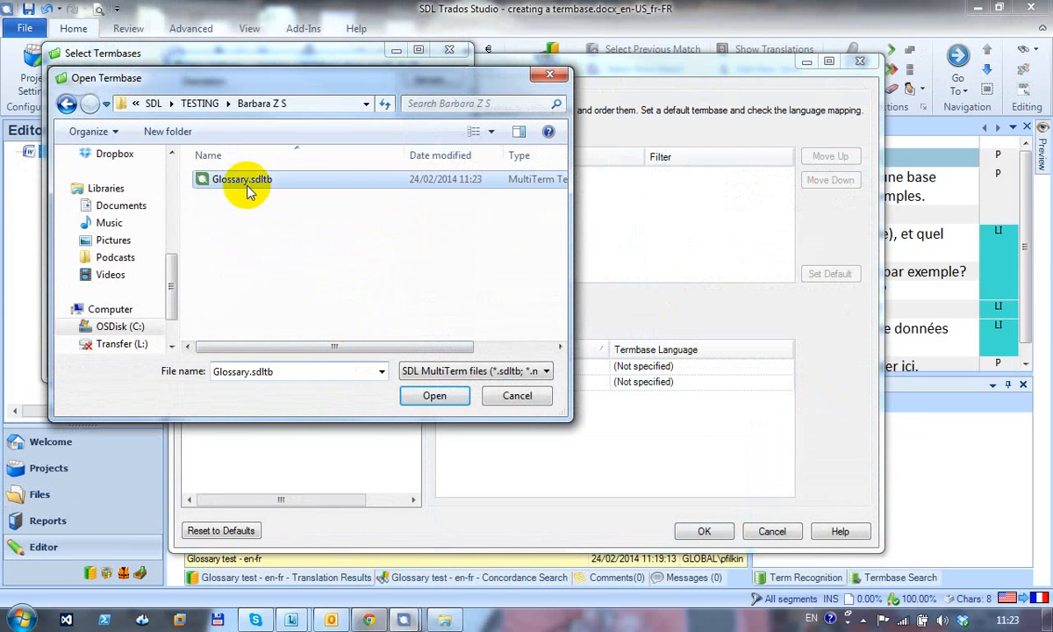
{"action": "left_click", "coordinate": [427, 395]}
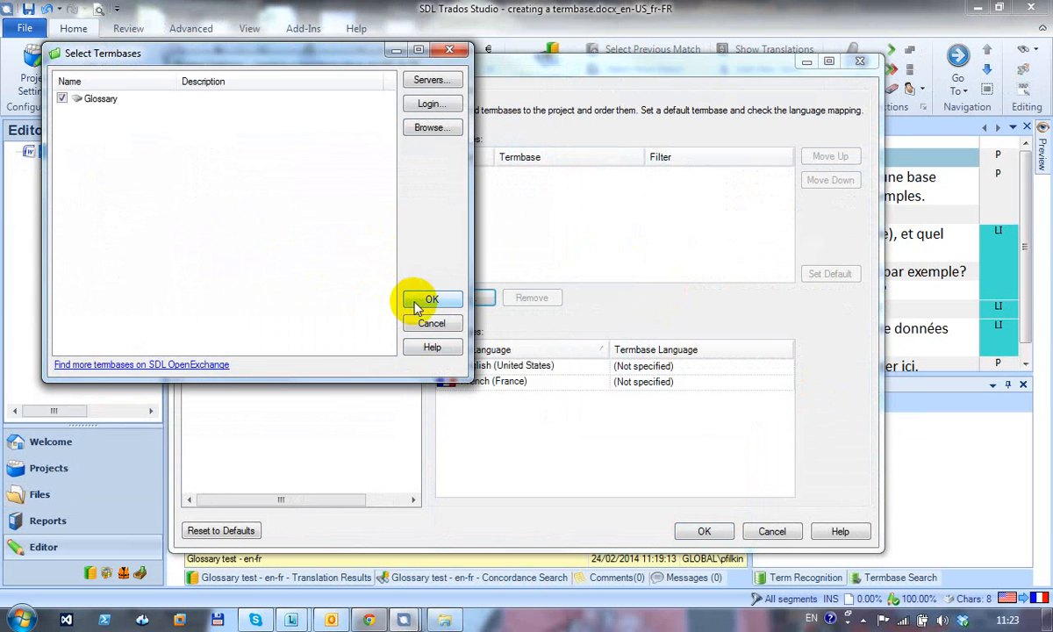
{"action": "left_click", "coordinate": [413, 300]}
{"action": "left_click", "coordinate": [660, 374]}
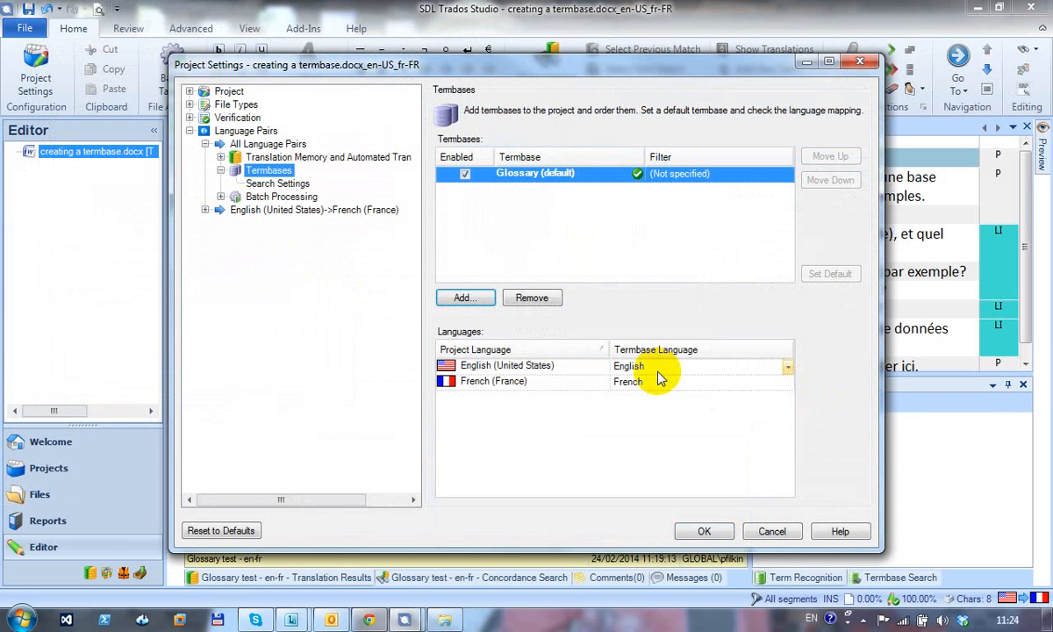
{"action": "left_click", "coordinate": [707, 532]}
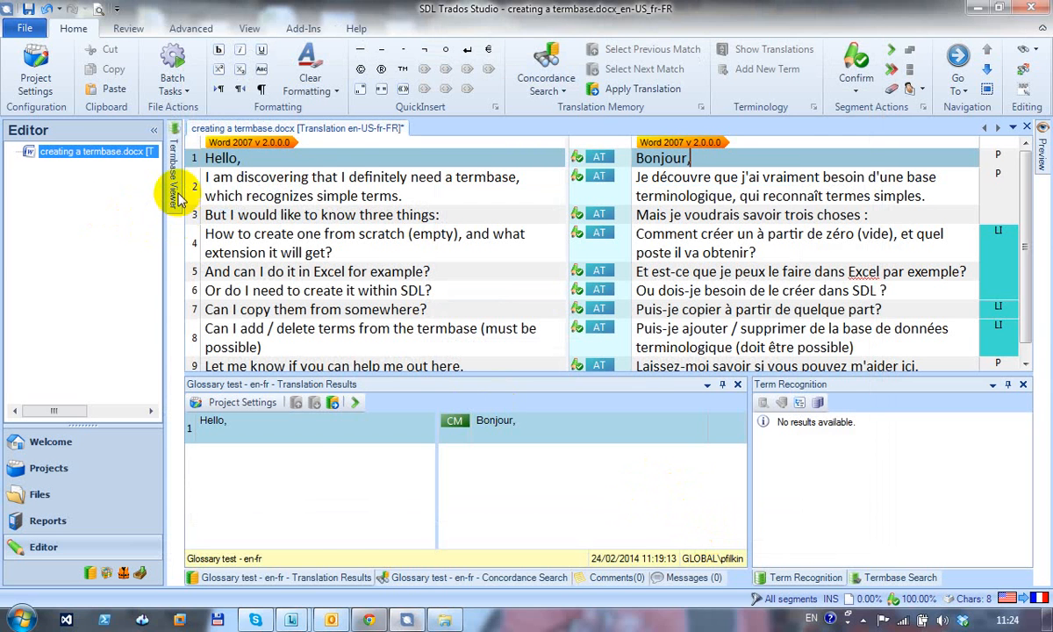
- Dock the Termbase Viewer beside the document at a narrower width and display the entry One
{"action": "mouse_move", "coordinate": [177, 193]}
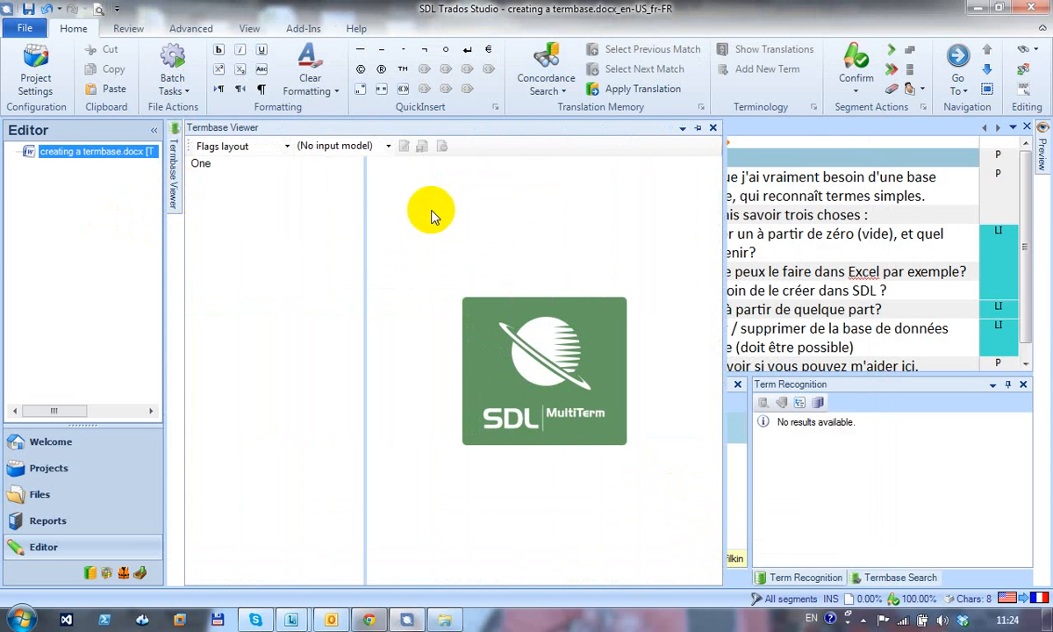
{"action": "left_click", "coordinate": [696, 130]}
{"action": "left_click_drag", "start_coordinate": [706, 184], "coordinate": [397, 195]}
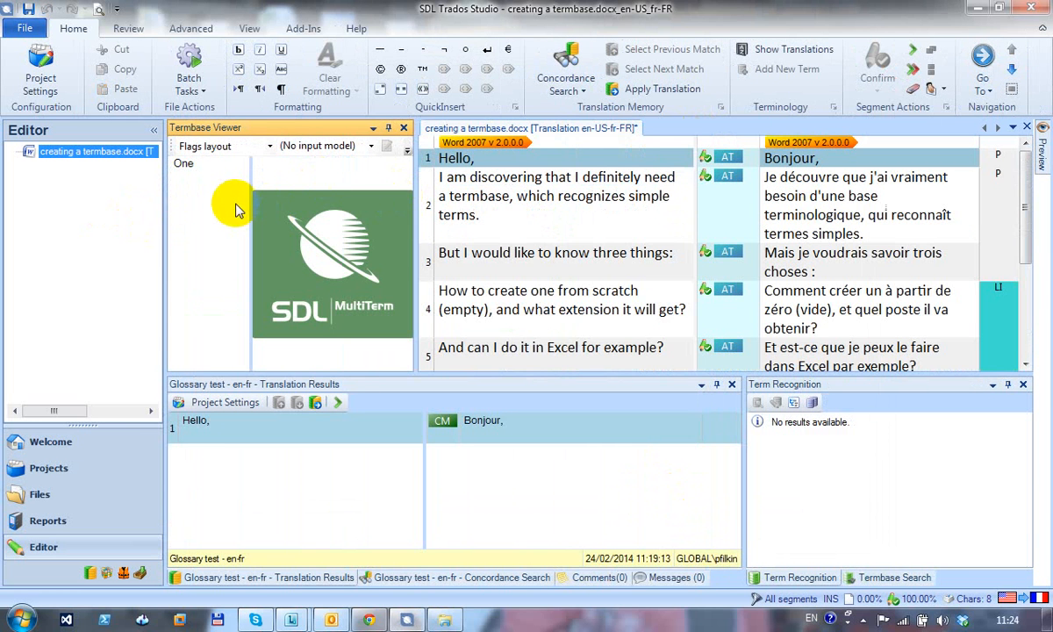
{"action": "left_click", "coordinate": [184, 164]}
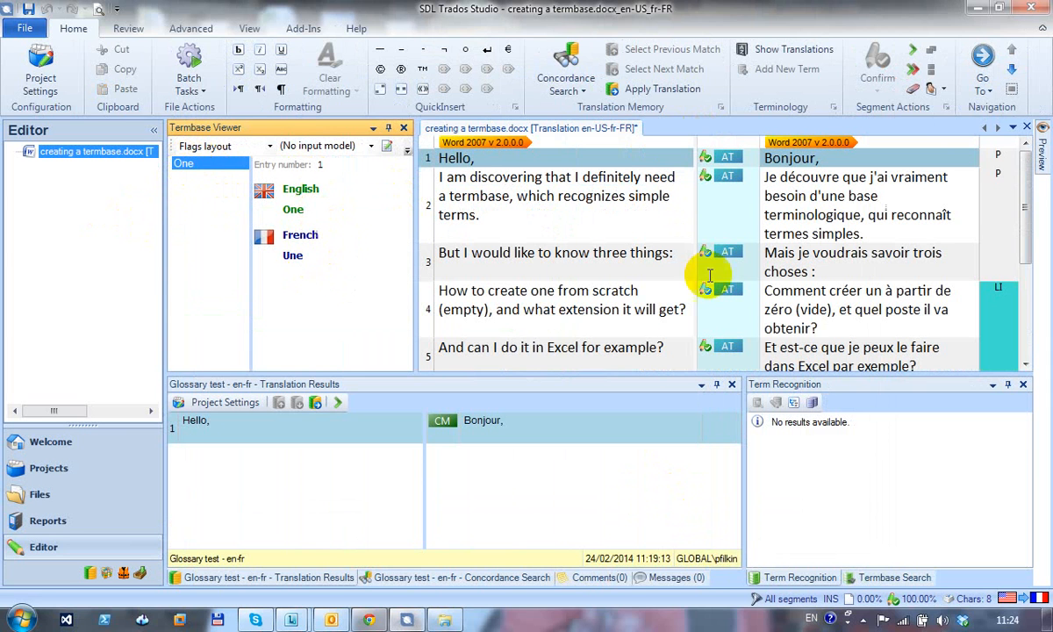
- Add Hello with the translation Bonjour from segment 1 as a new termbase entry, widen the Termbase Viewer and save the entry
{"action": "double_click", "coordinate": [455, 158]}
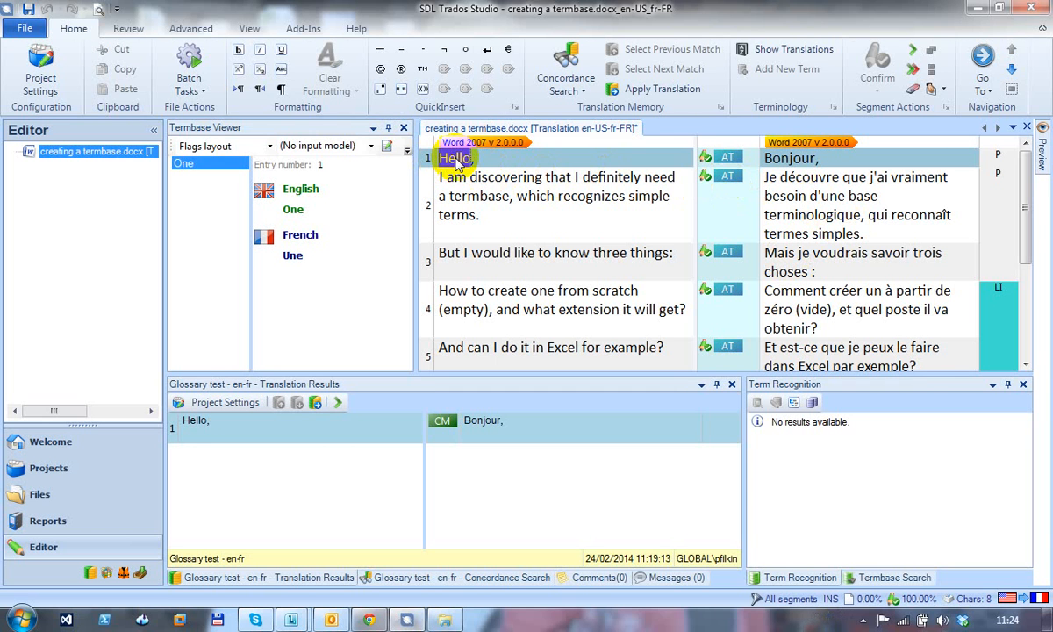
{"action": "double_click", "coordinate": [800, 160]}
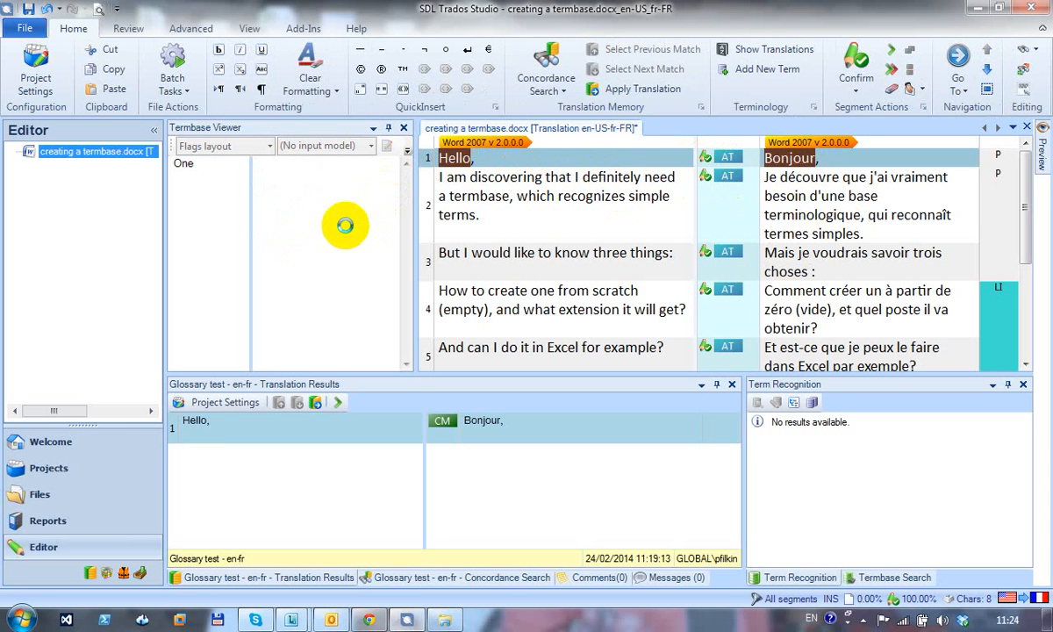
{"action": "left_click", "coordinate": [346, 229]}
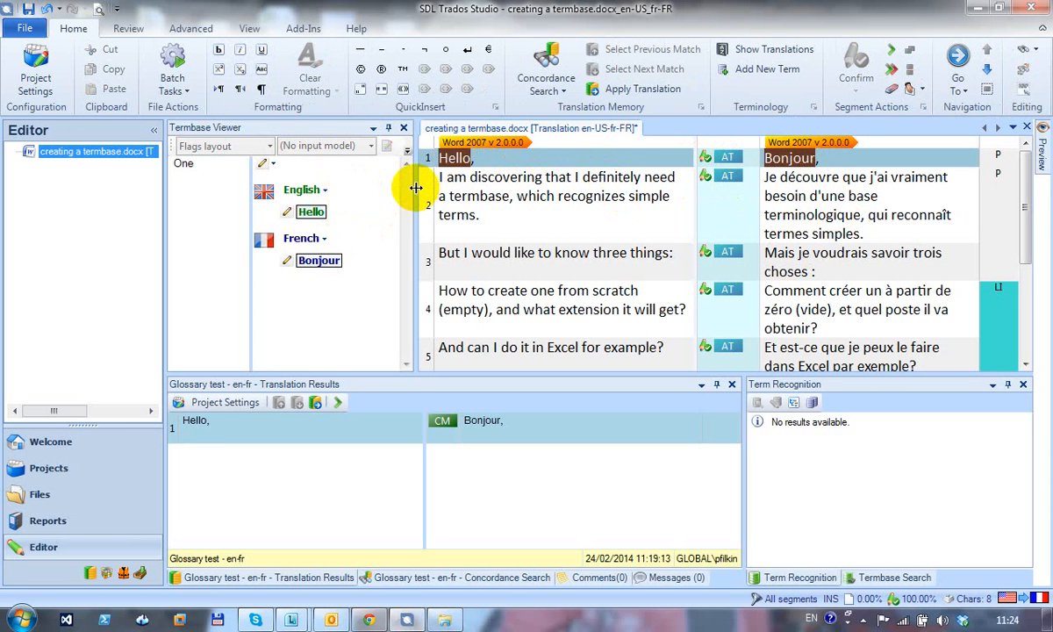
{"action": "left_click_drag", "start_coordinate": [416, 187], "coordinate": [448, 191]}
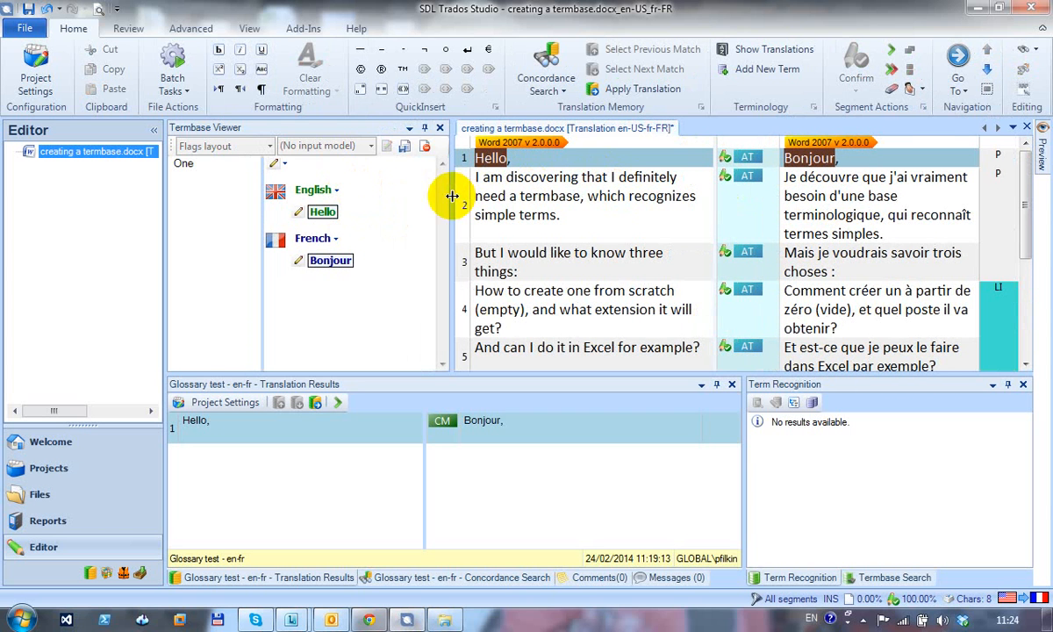
{"action": "left_click", "coordinate": [406, 150]}
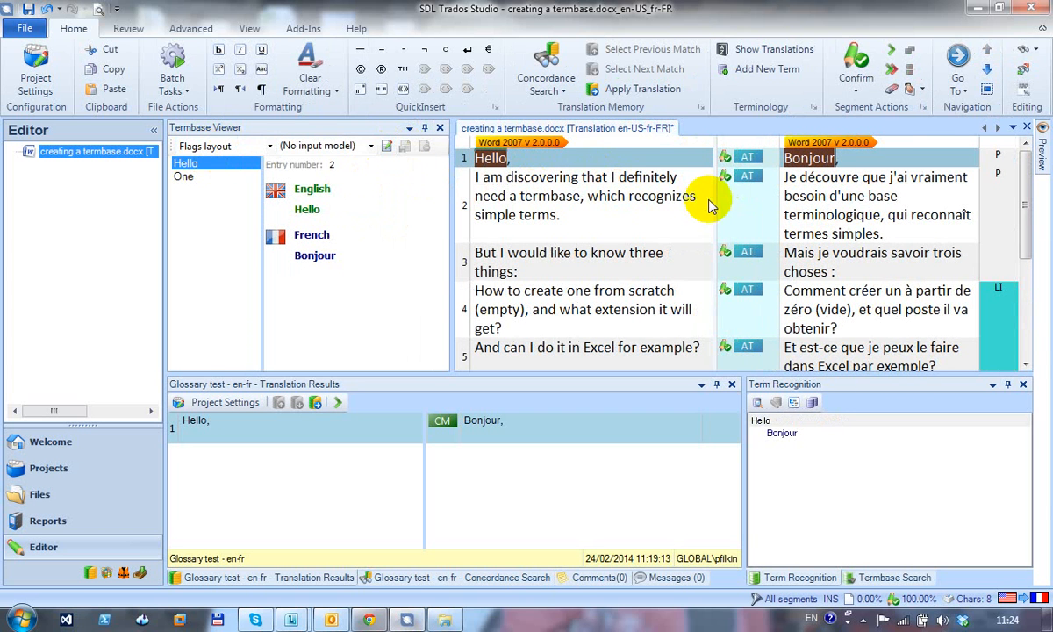
- Add "simple terms" with the translation "termes simples" from segment 2 as a new termbase entry and save it
{"action": "left_click", "coordinate": [844, 215]}
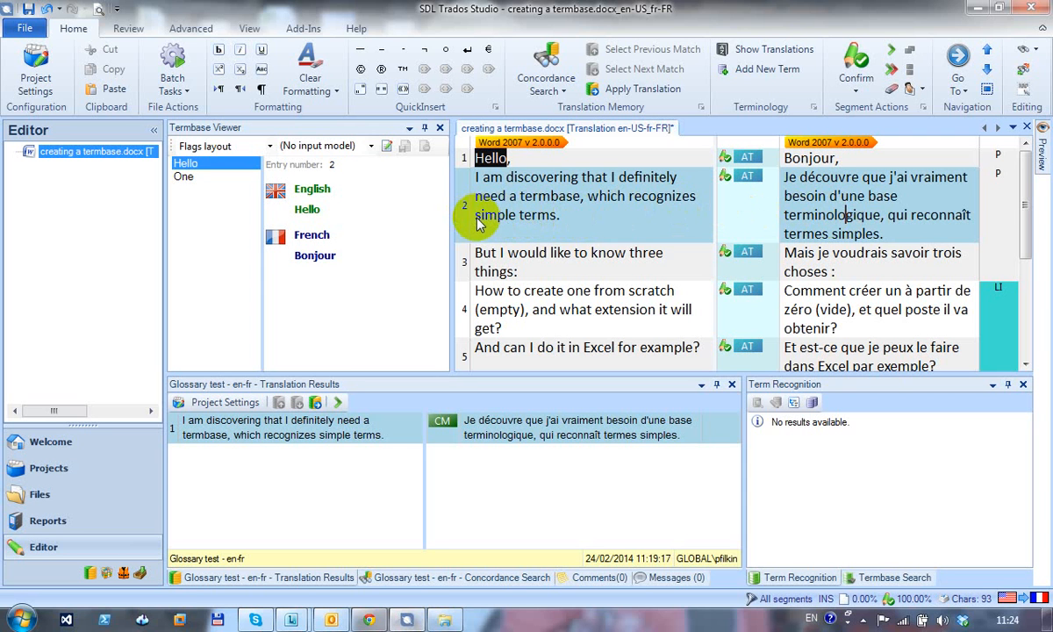
{"action": "left_click_drag", "start_coordinate": [477, 224], "coordinate": [553, 229]}
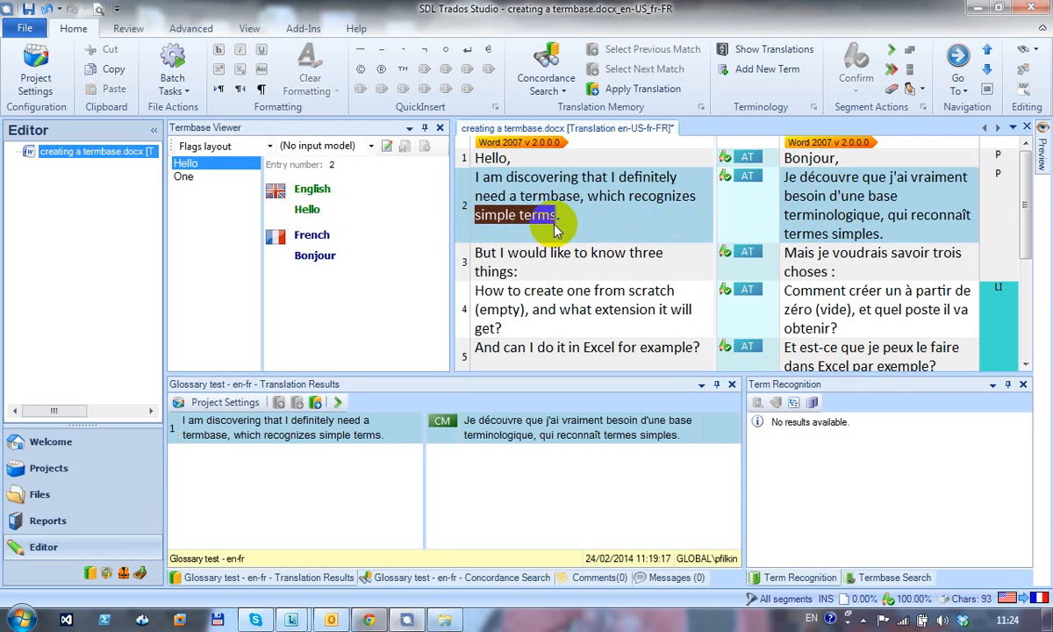
{"action": "left_click_drag", "start_coordinate": [784, 233], "coordinate": [877, 232]}
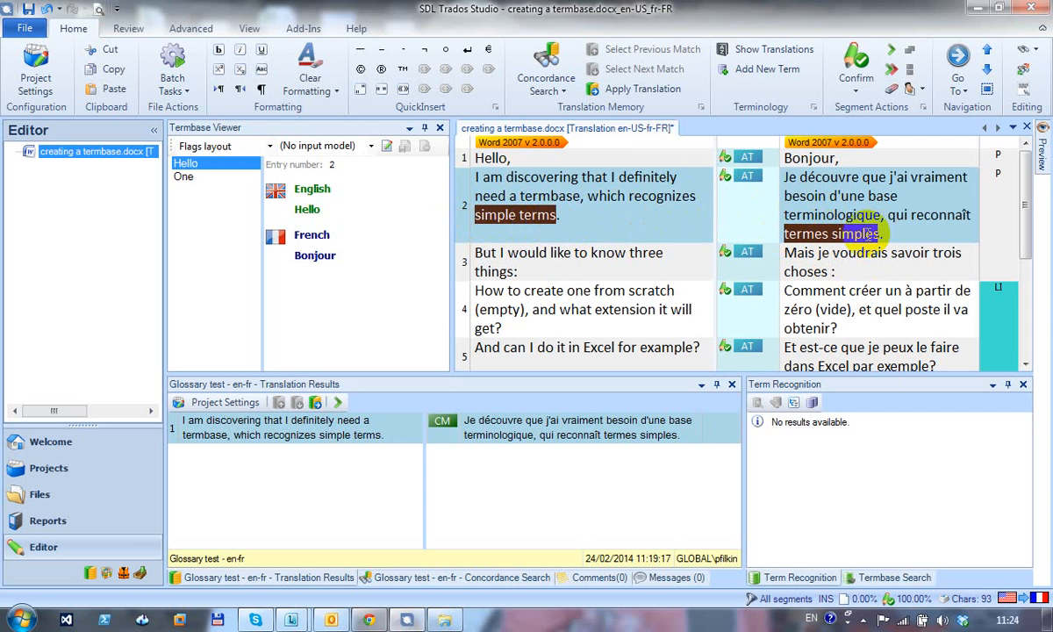
{"action": "key", "text": "ctrl+F3"}
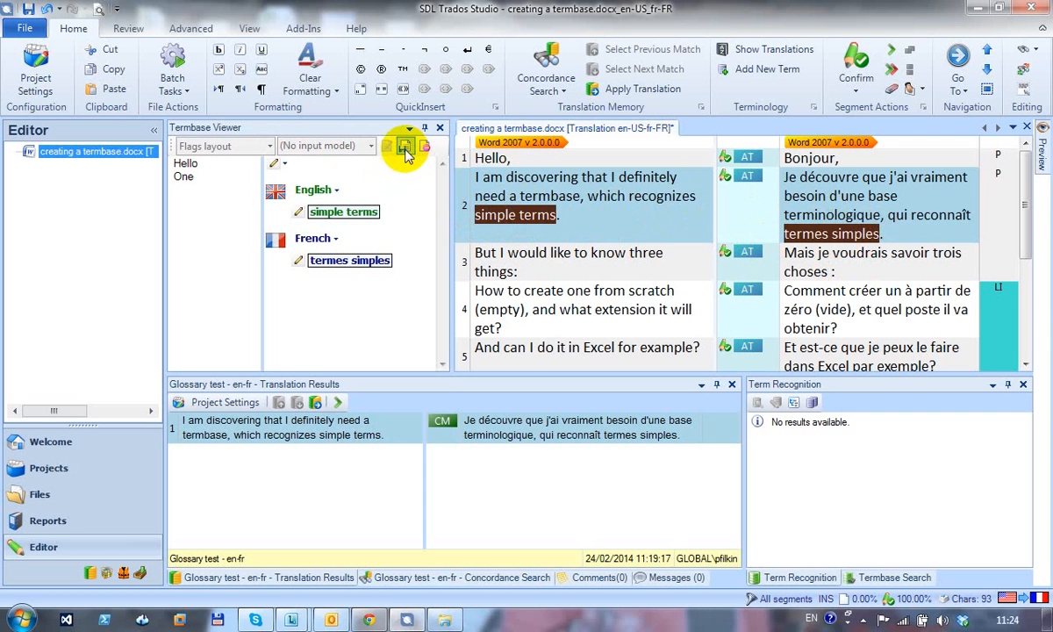
{"action": "left_click", "coordinate": [405, 149]}
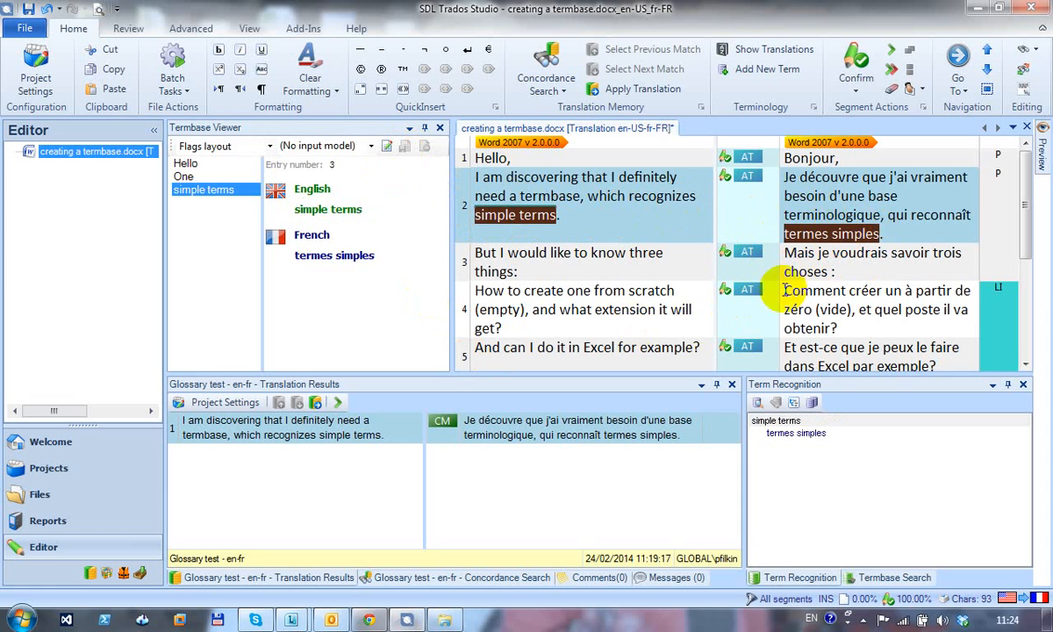
- Quick-add "three" with the translation "trois" from segment 3 to the termbase
{"action": "left_click", "coordinate": [669, 269]}
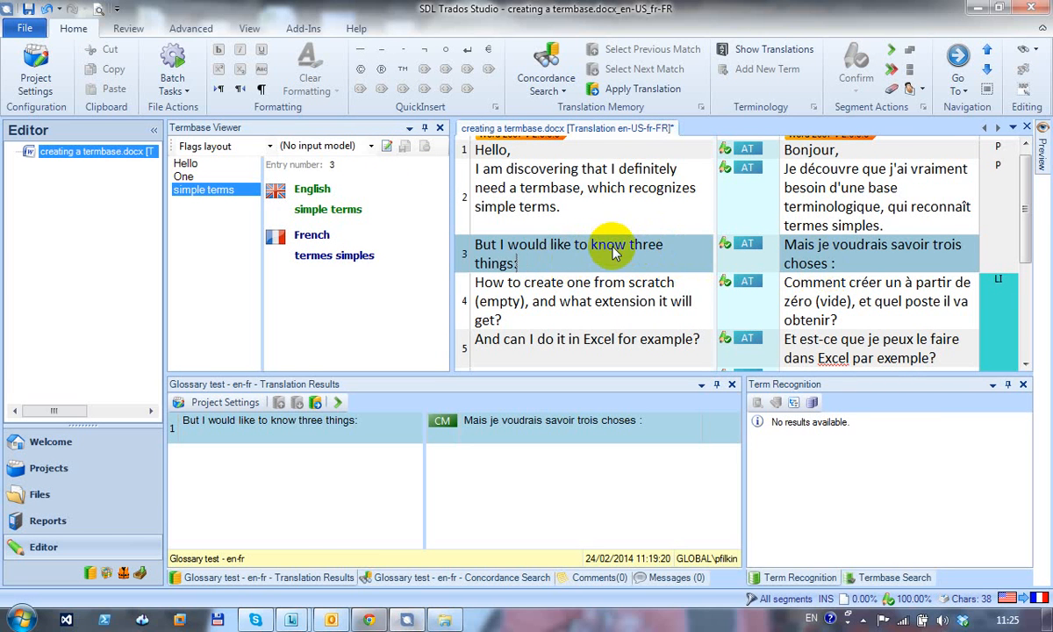
{"action": "double_click", "coordinate": [645, 246]}
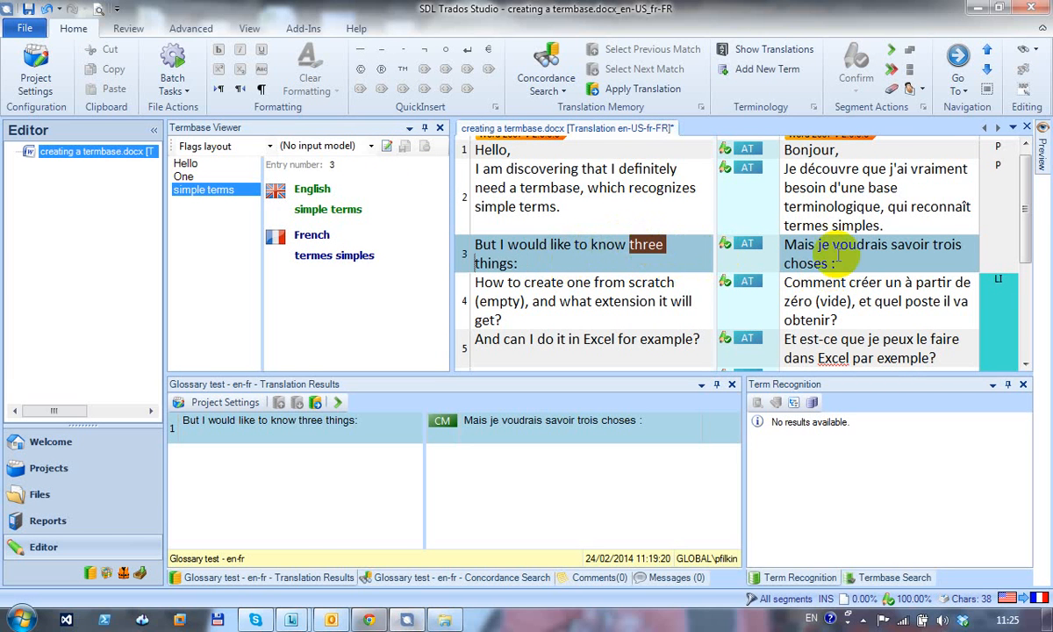
{"action": "double_click", "coordinate": [948, 246]}
{"action": "double_click", "coordinate": [642, 247]}
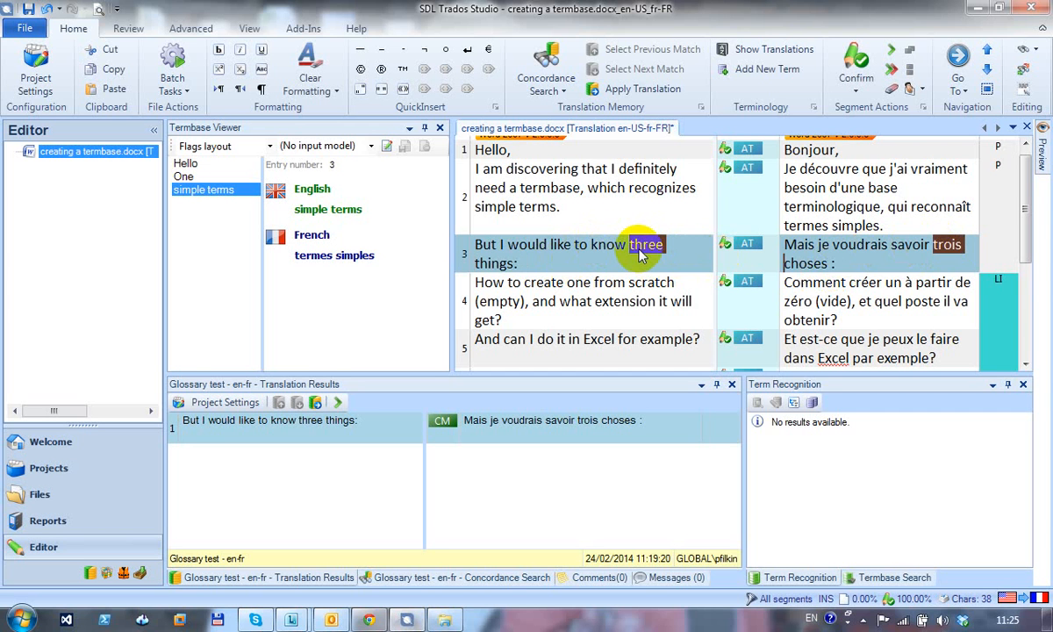
{"action": "key", "text": "ctrl+F7"}
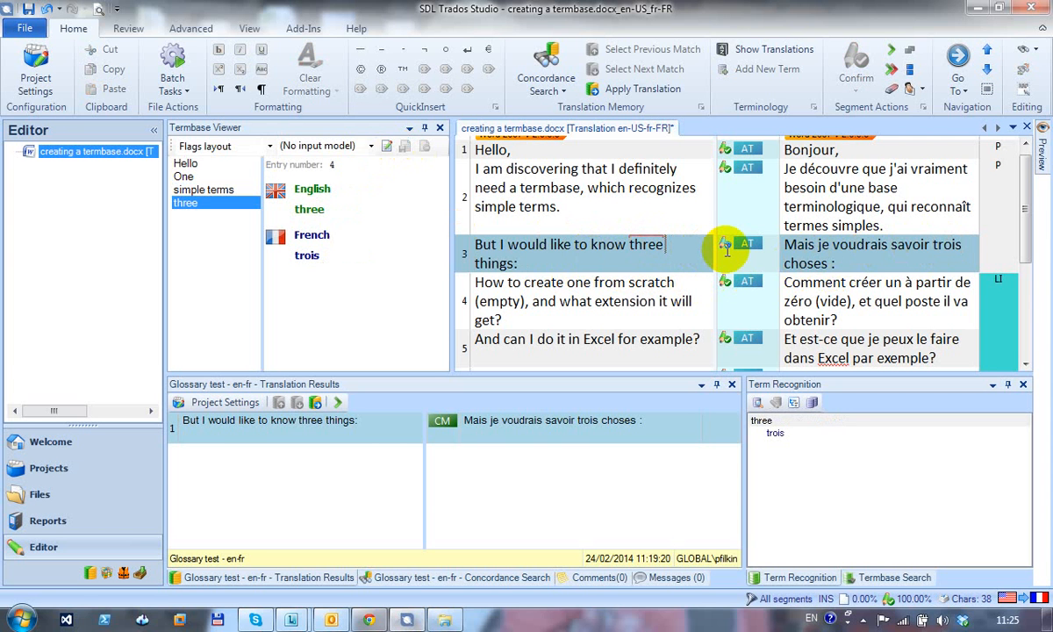
- Save the translation as the SDL XLIFF document creating a termbase.docx_en-US_fr-FR.sdlxliff in the project folder and close it
{"action": "key", "text": "ctrl+s"}
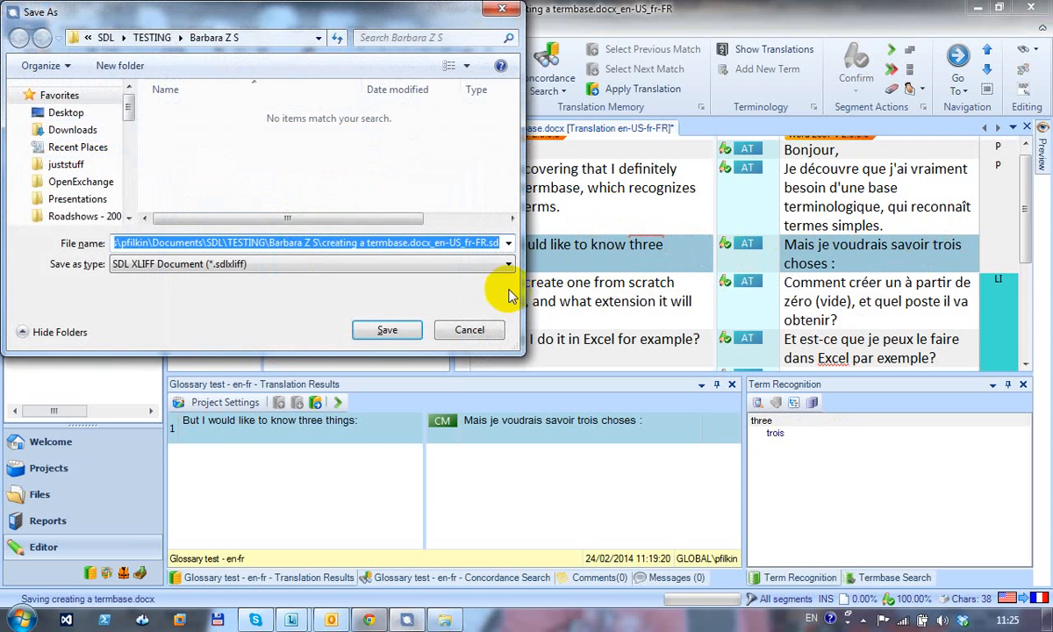
{"action": "left_click", "coordinate": [405, 330]}
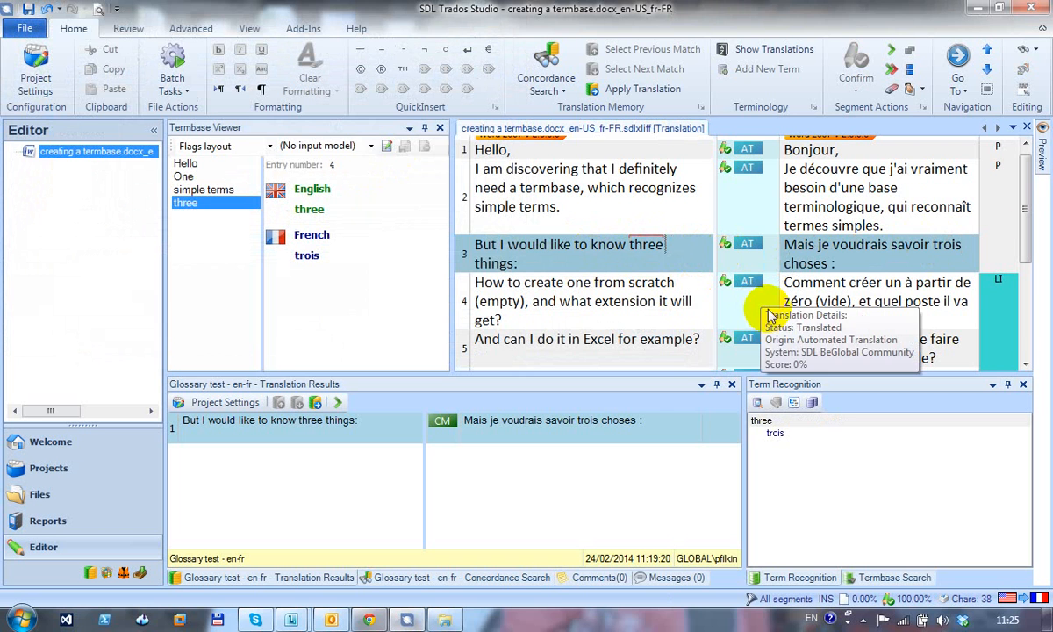
{"action": "left_click", "coordinate": [1026, 127]}
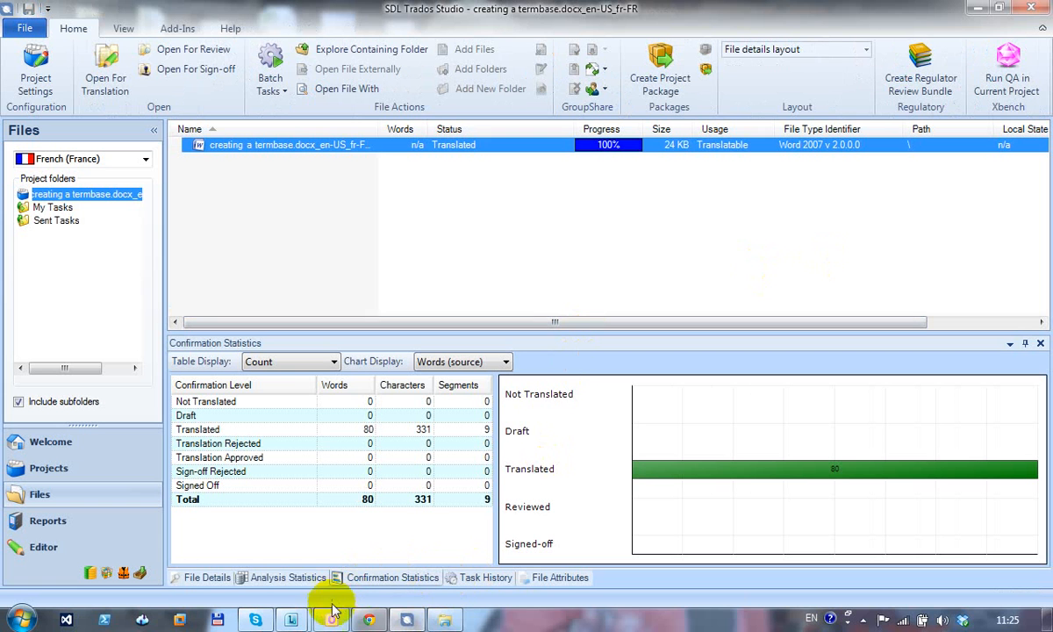
- Open the Glossary.sdltb termbase from the project folder in SDL MultiTerm
{"action": "left_click", "coordinate": [218, 620]}
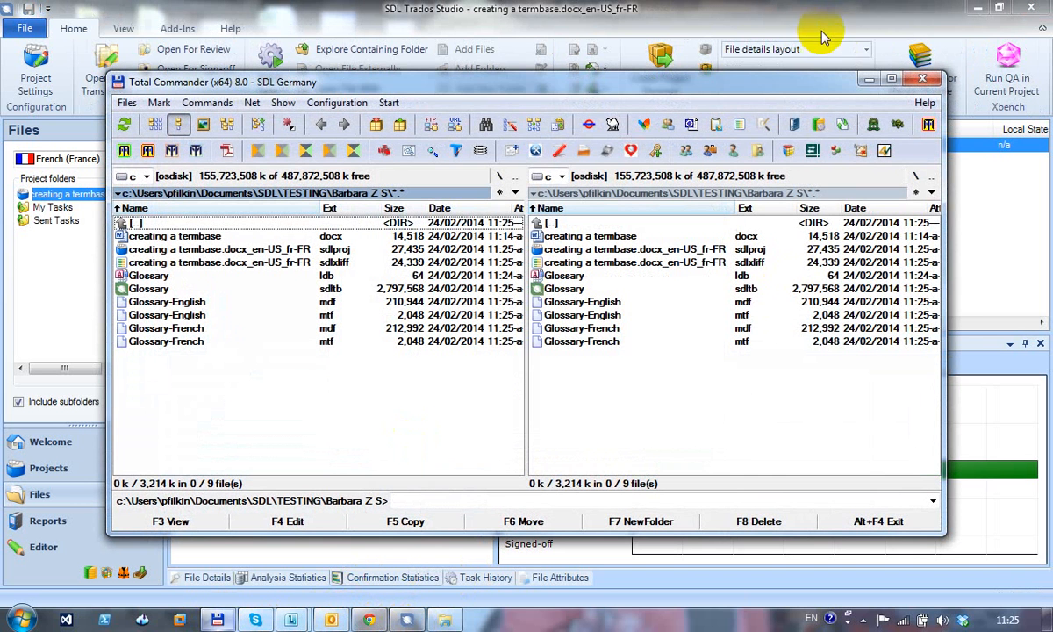
{"action": "left_click", "coordinate": [921, 80]}
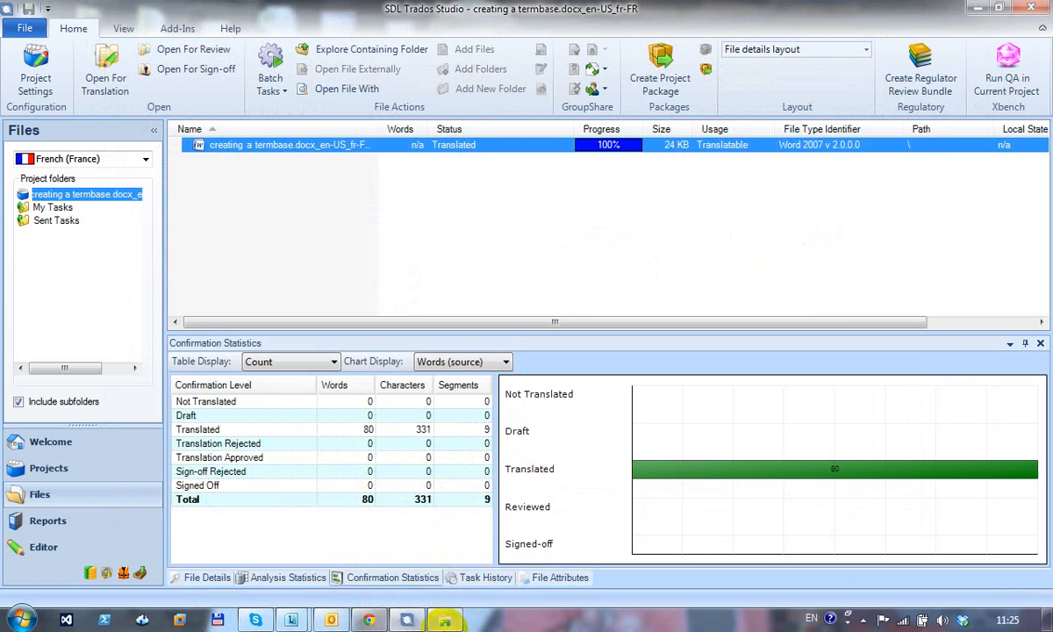
{"action": "left_click", "coordinate": [443, 620]}
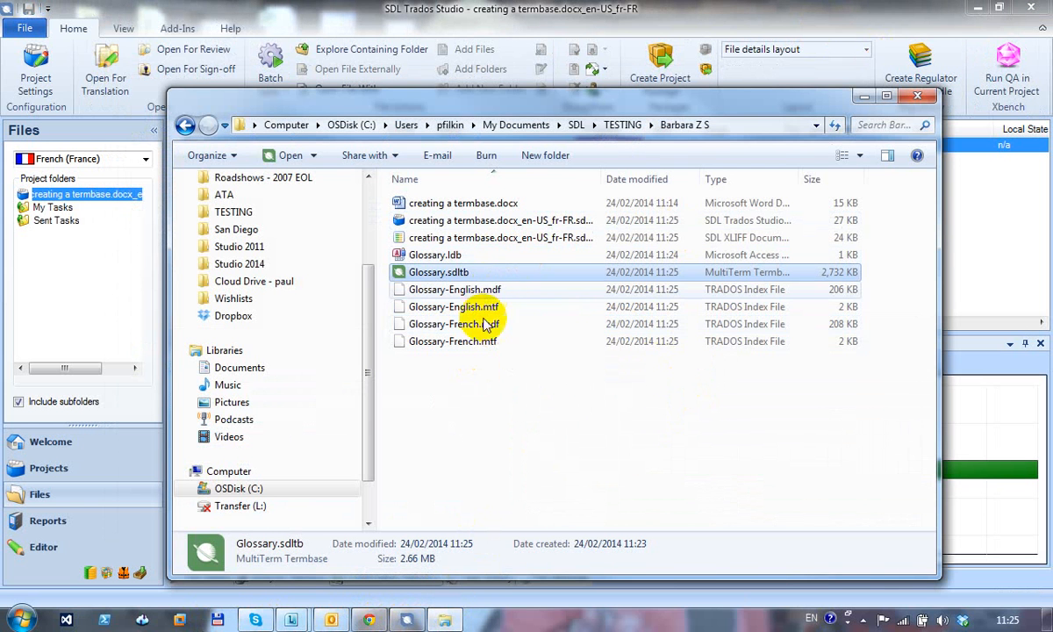
{"action": "double_click", "coordinate": [438, 272]}
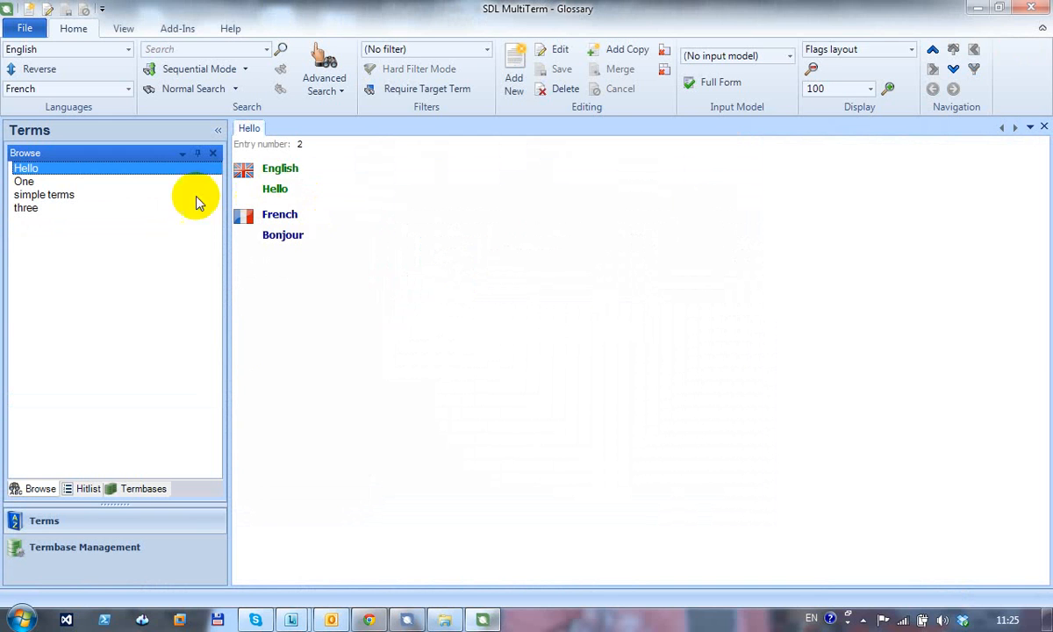
- Examine the termbase entries One, simple terms, three and Hello with their French translations, and close MultiTerm
{"action": "left_click", "coordinate": [30, 182]}
{"action": "left_click", "coordinate": [40, 194]}
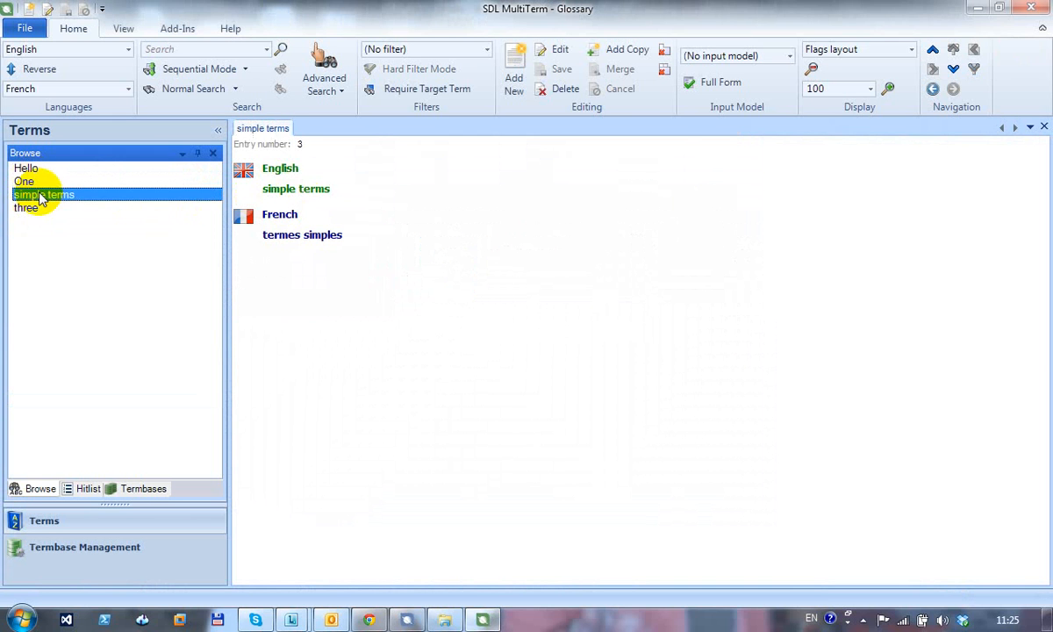
{"action": "left_click", "coordinate": [35, 208]}
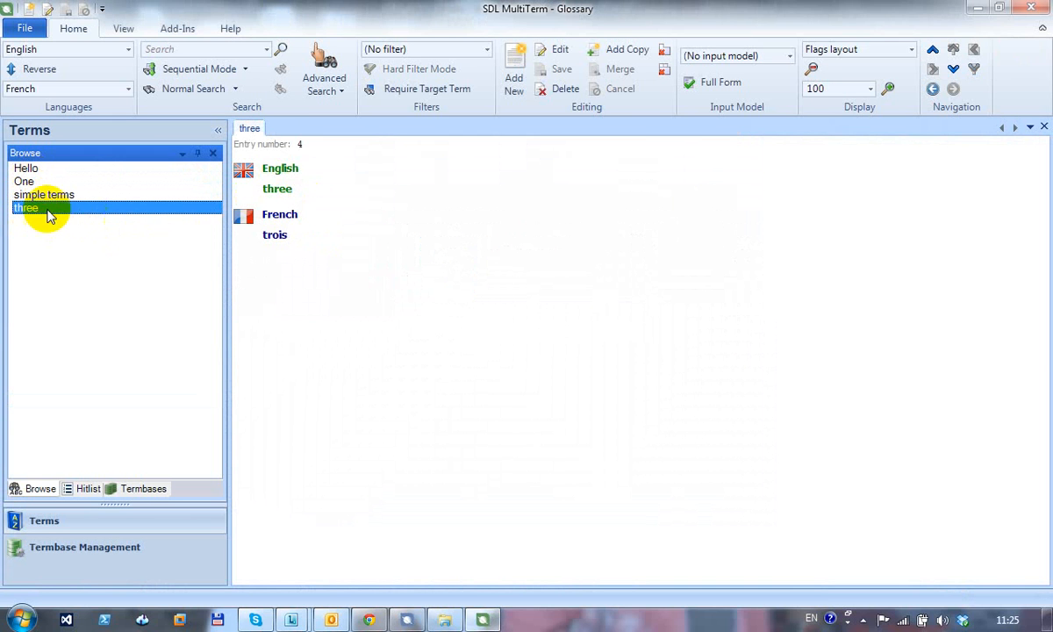
{"action": "left_click", "coordinate": [25, 166]}
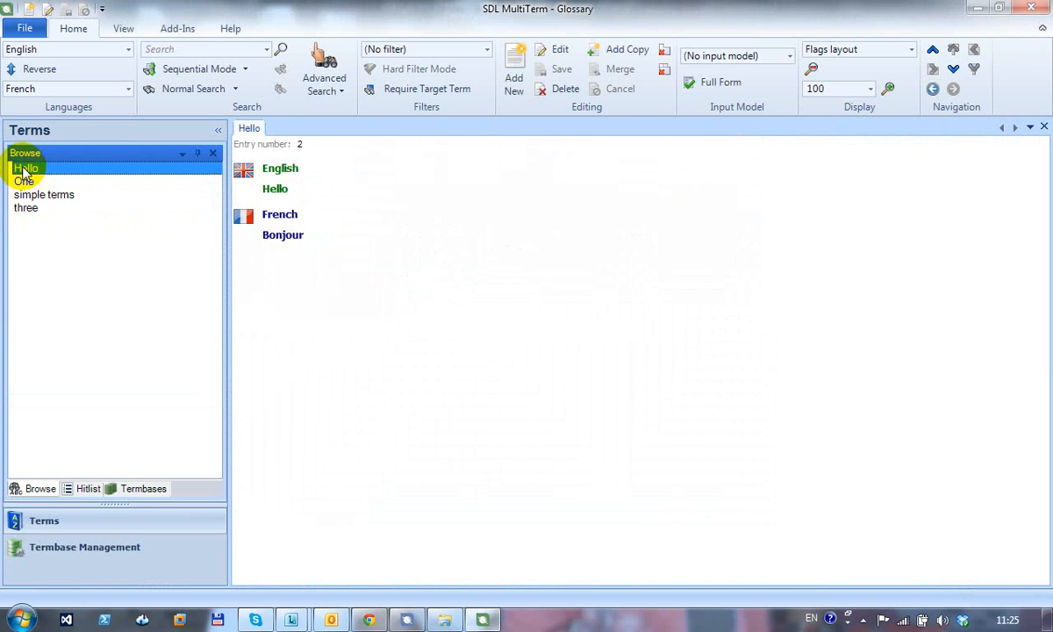
{"action": "left_click", "coordinate": [1037, 9]}
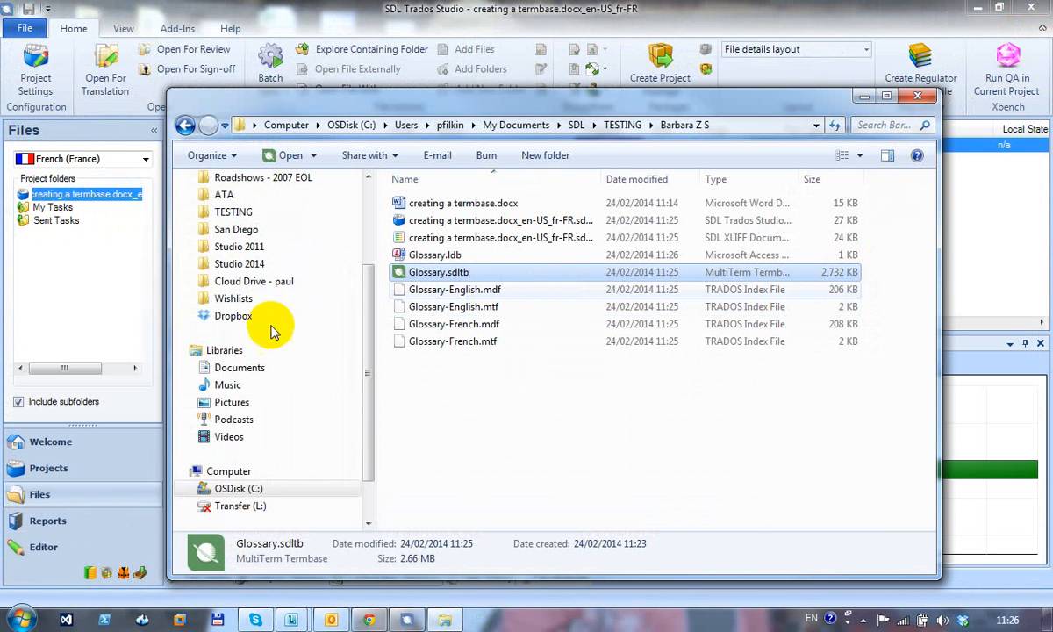
- Convert Glossary.sdltb back to an Excel file with the Glossary Converter, keeping English and French as language fields, and exit the converter
{"action": "left_click", "coordinate": [52, 442]}
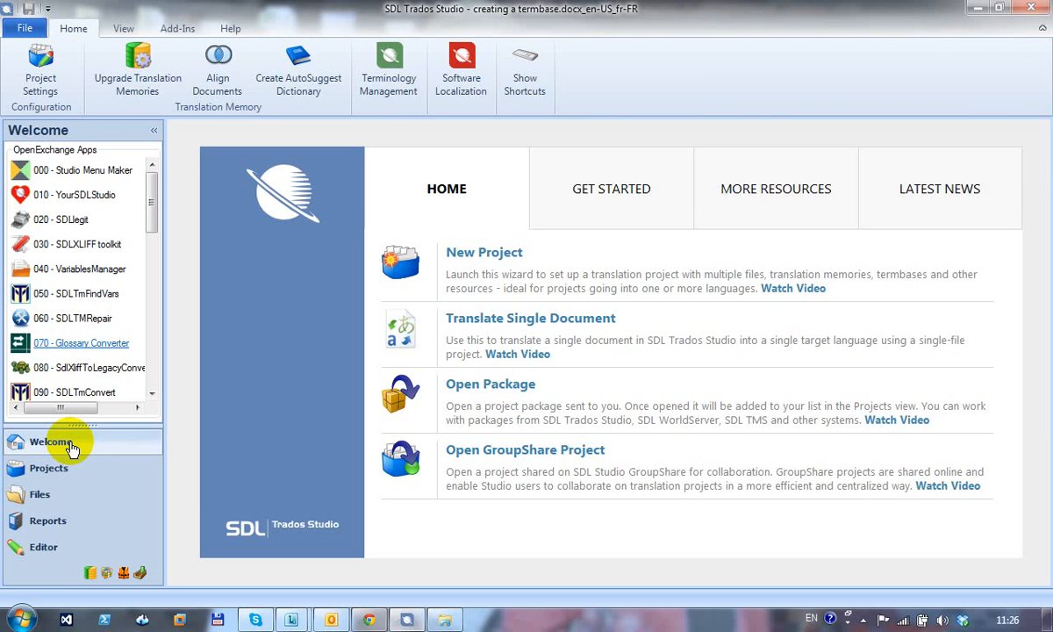
{"action": "left_click", "coordinate": [87, 343]}
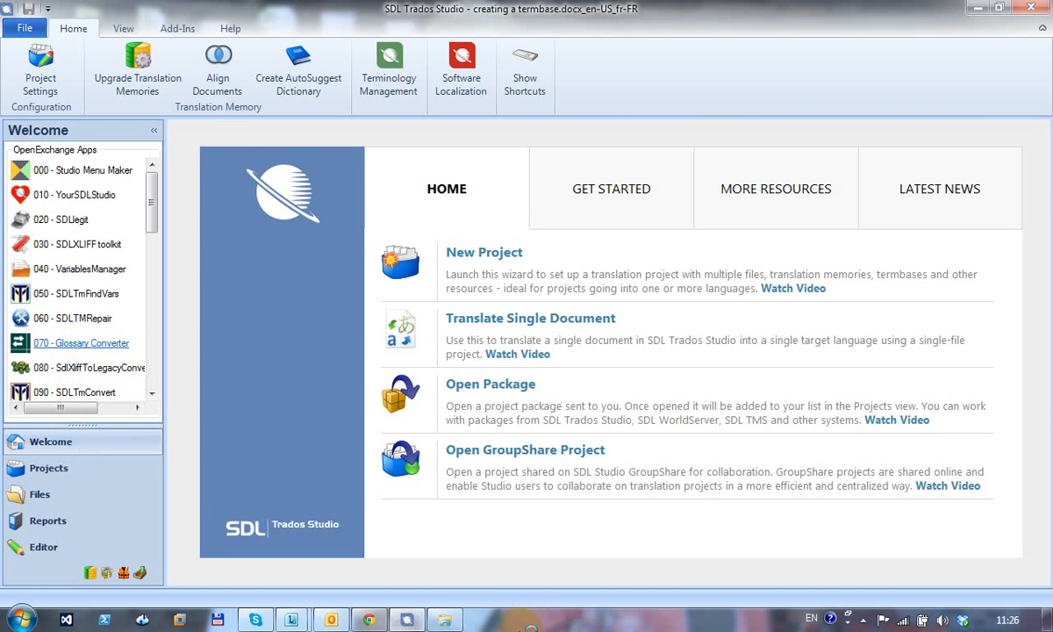
{"action": "left_click", "coordinate": [445, 621]}
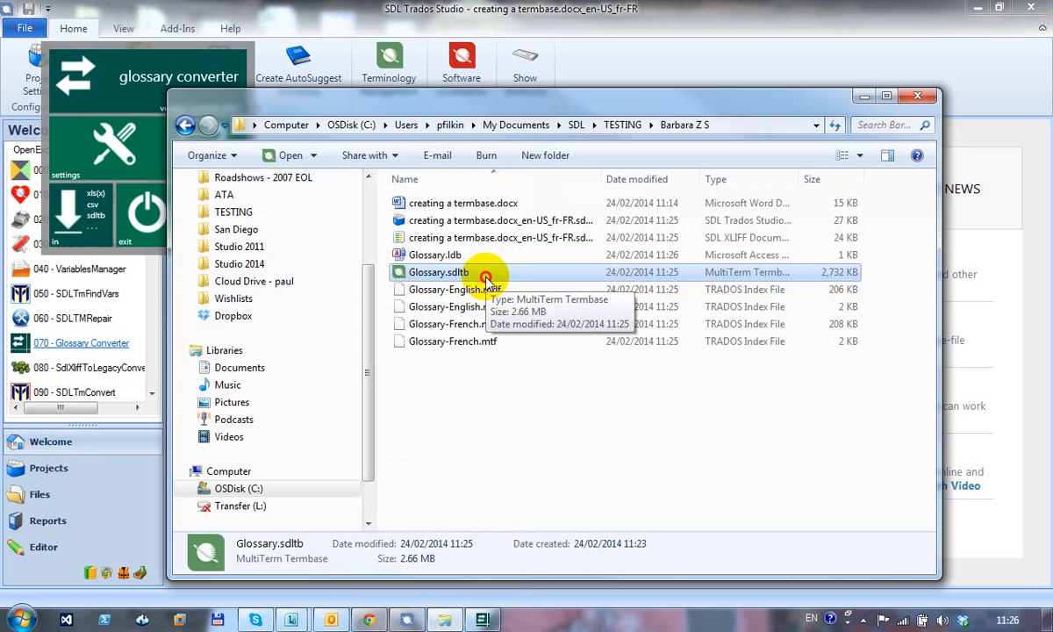
{"action": "left_click_drag", "start_coordinate": [485, 277], "coordinate": [140, 129]}
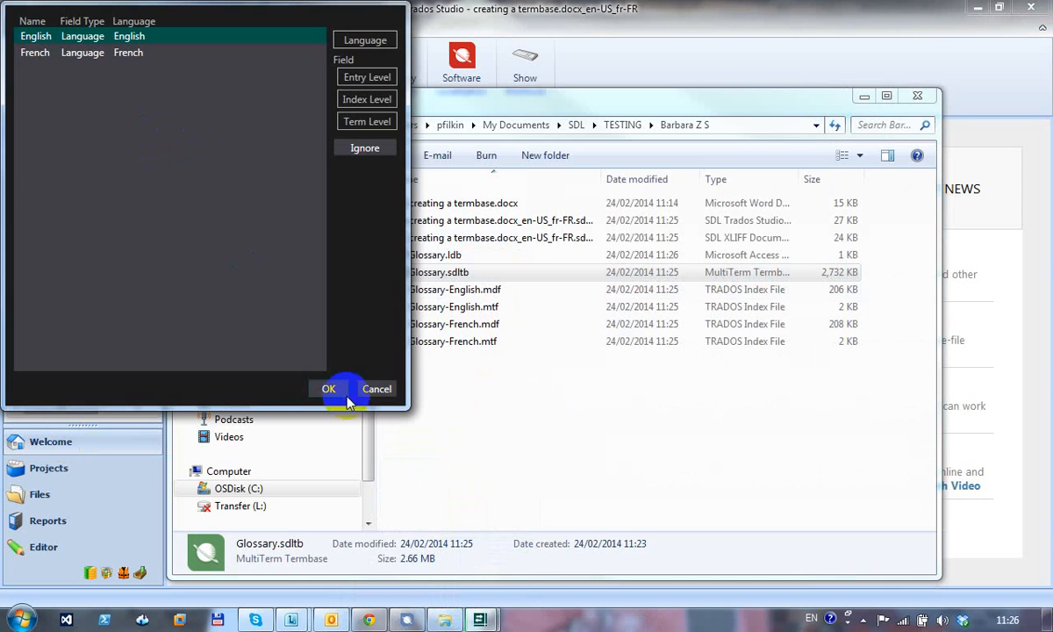
{"action": "left_click", "coordinate": [331, 392]}
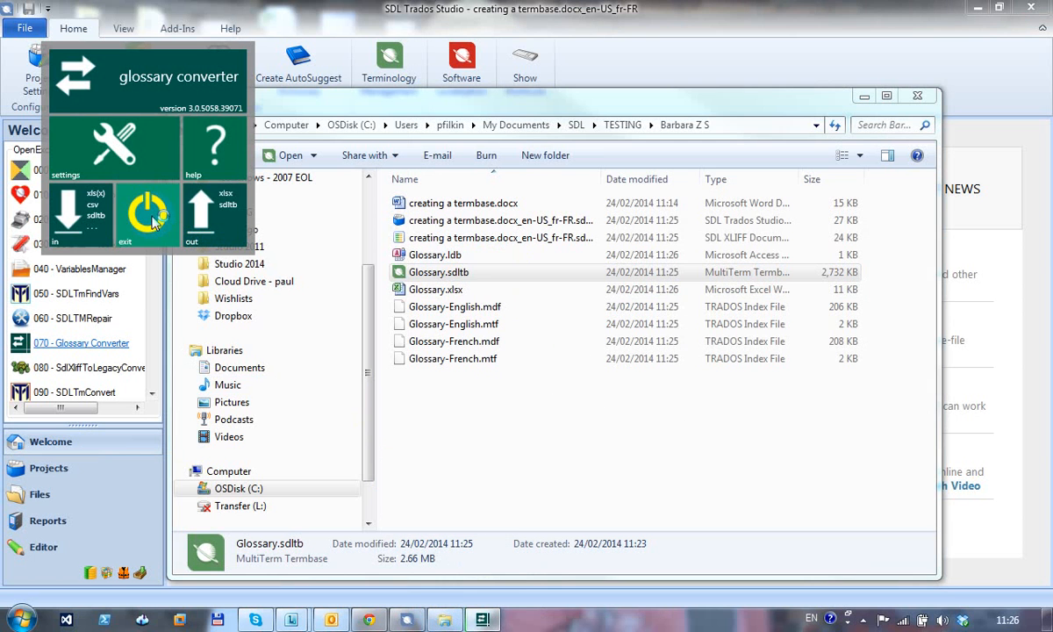
{"action": "left_click", "coordinate": [151, 220]}
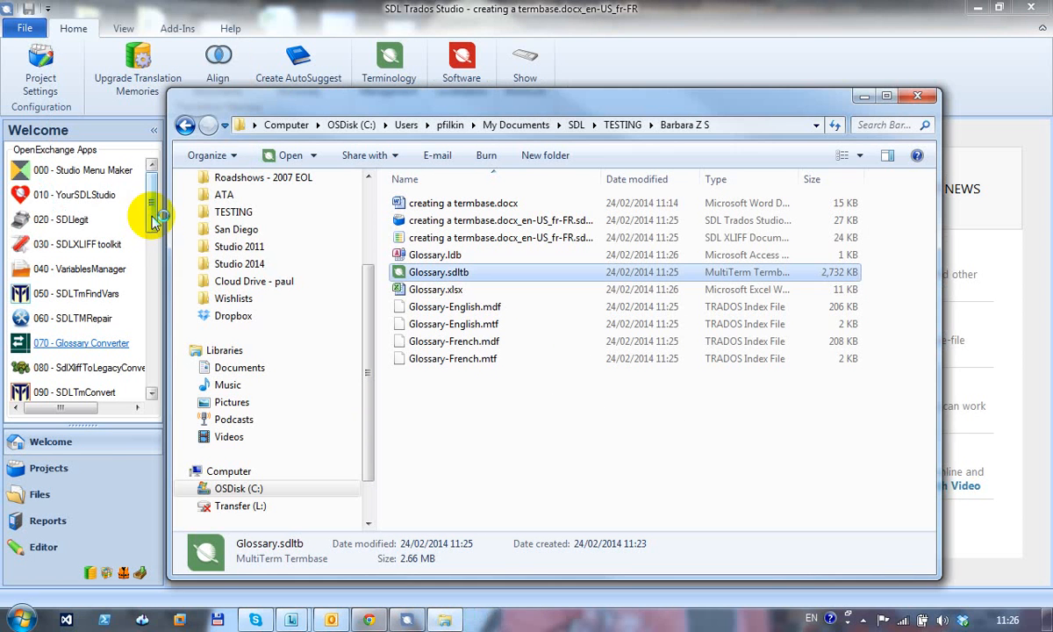
- Open the converted Glossary.xlsx in Excel, examine its English and French term rows, and close the workbook
{"action": "left_click", "coordinate": [446, 293]}
{"action": "double_click", "coordinate": [446, 293]}
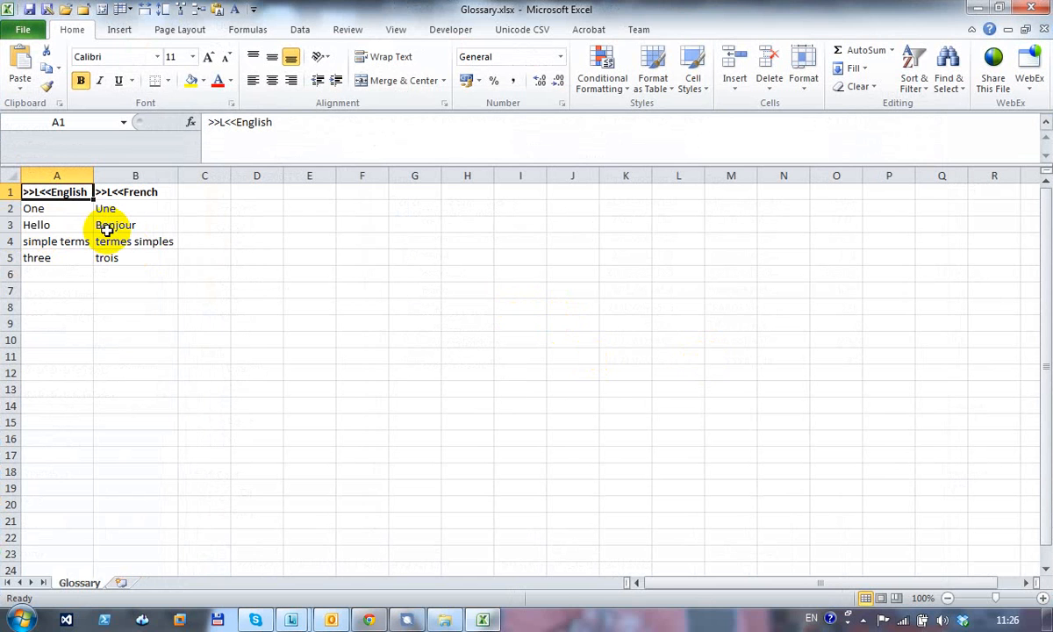
{"action": "key", "text": "Down"}
{"action": "key", "text": "Down"}
{"action": "key", "text": "Down"}
{"action": "key", "text": "Down"}
{"action": "key", "text": "Up"}
{"action": "key", "text": "Up"}
{"action": "key", "text": "Up"}
{"action": "key", "text": "Up"}
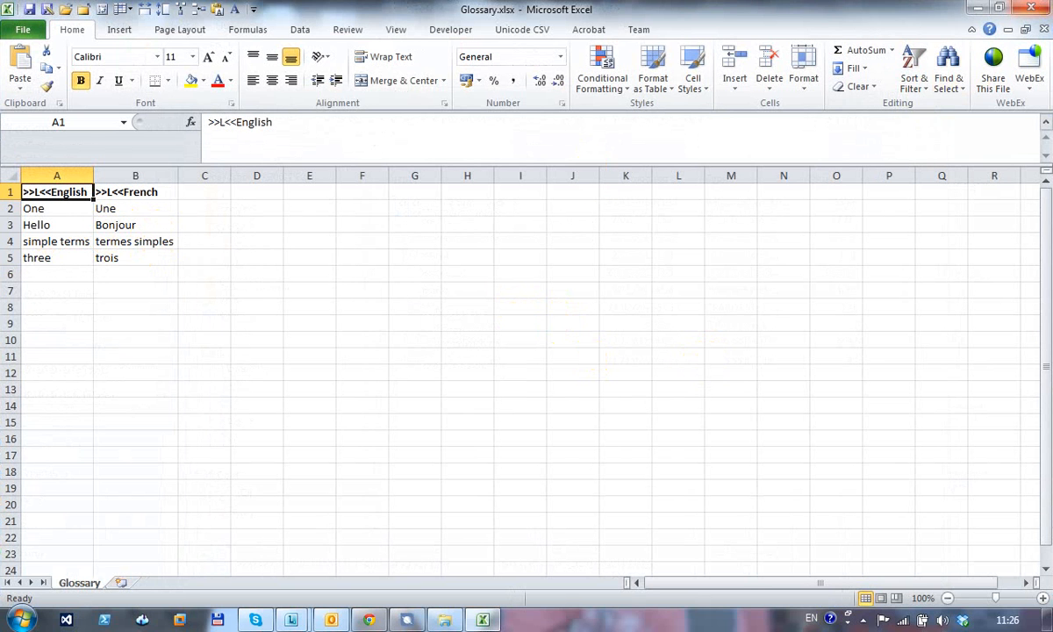
{"action": "left_click", "coordinate": [1037, 8]}
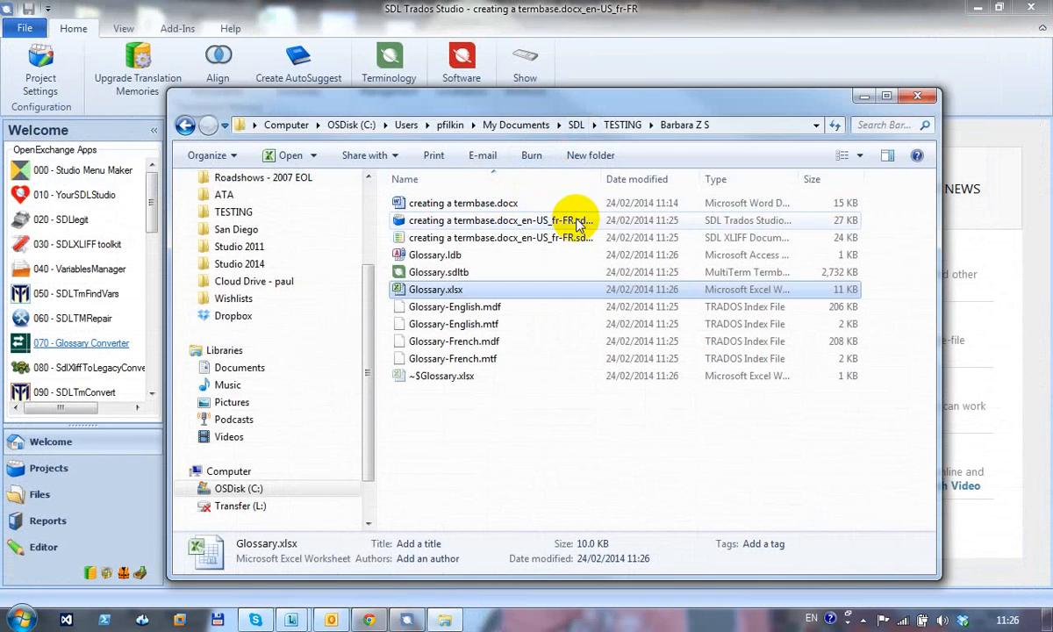